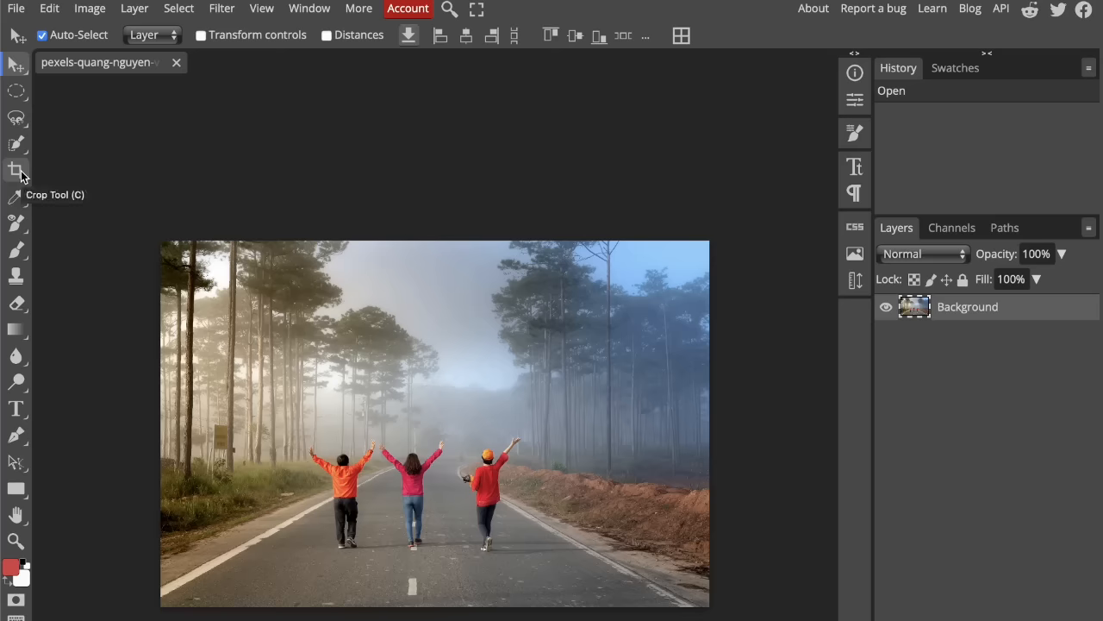
Crop the photo to the lower area around the three people and undo the crop.
{"action": "left_click", "coordinate": [17, 171]}
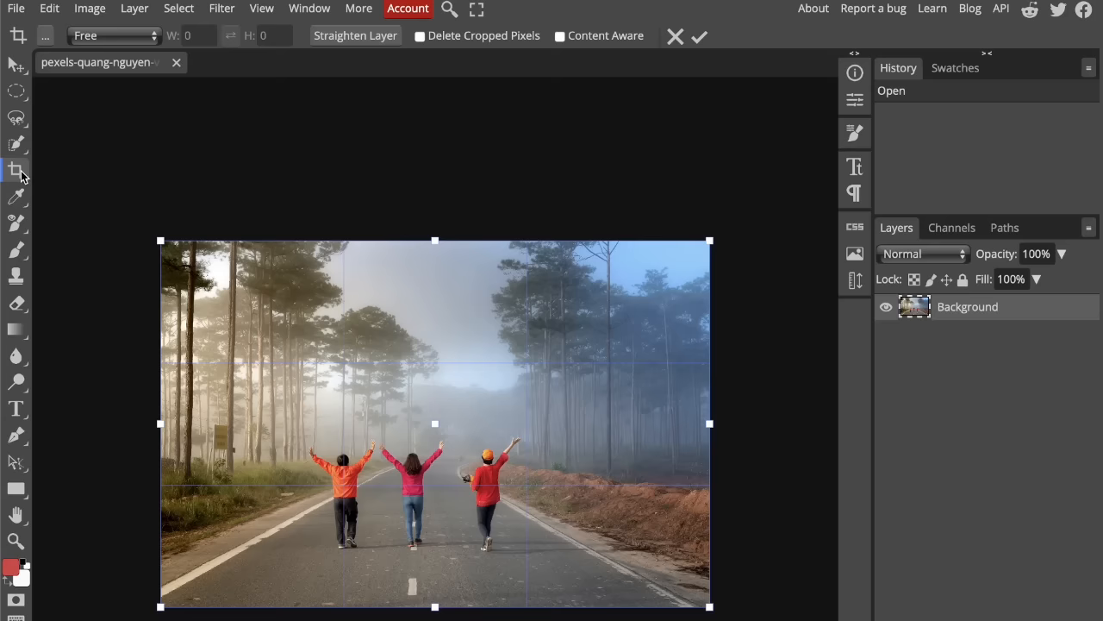
{"action": "left_click_drag", "start_coordinate": [161, 241], "coordinate": [219, 399]}
{"action": "scroll", "coordinate": [376, 488], "scroll_direction": "up", "scroll_amount": 2}
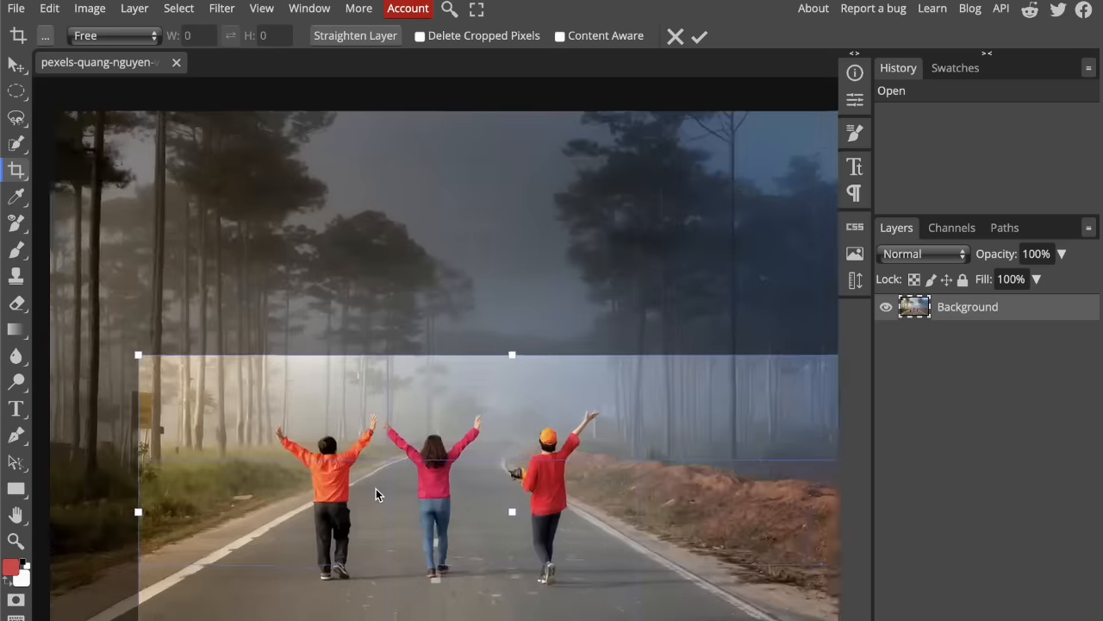
{"action": "scroll", "coordinate": [376, 488], "scroll_direction": "down", "scroll_amount": 2}
{"action": "left_click", "coordinate": [699, 35]}
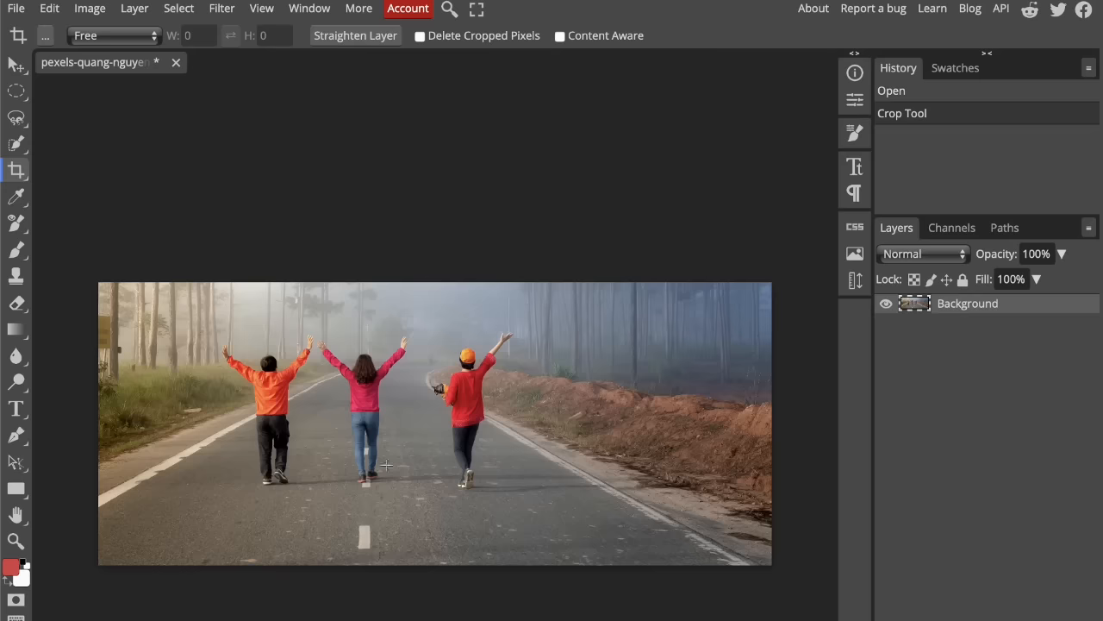
{"action": "key", "text": "ctrl+z"}
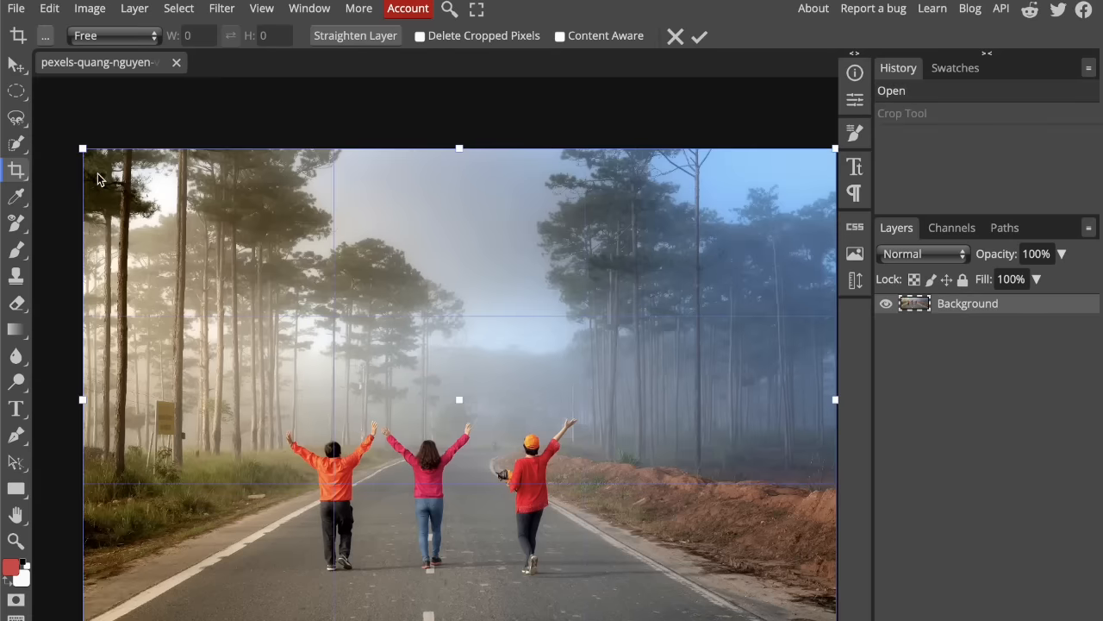
Extend the canvas beyond the photo's top and left edges with the Crop Tool and undo it.
{"action": "left_click_drag", "start_coordinate": [458, 148], "coordinate": [458, 239]}
{"action": "left_click_drag", "start_coordinate": [82, 238], "coordinate": [37, 104]}
{"action": "scroll", "coordinate": [347, 374], "scroll_direction": "down", "scroll_amount": 2}
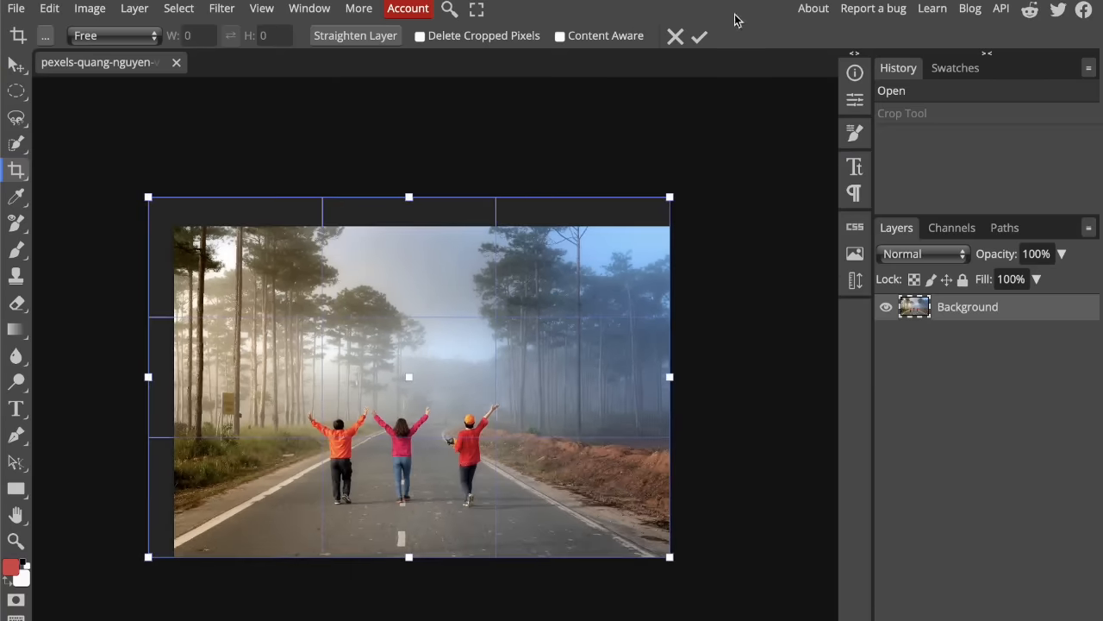
{"action": "left_click", "coordinate": [699, 36]}
{"action": "scroll", "coordinate": [394, 368], "scroll_direction": "up", "scroll_amount": 3}
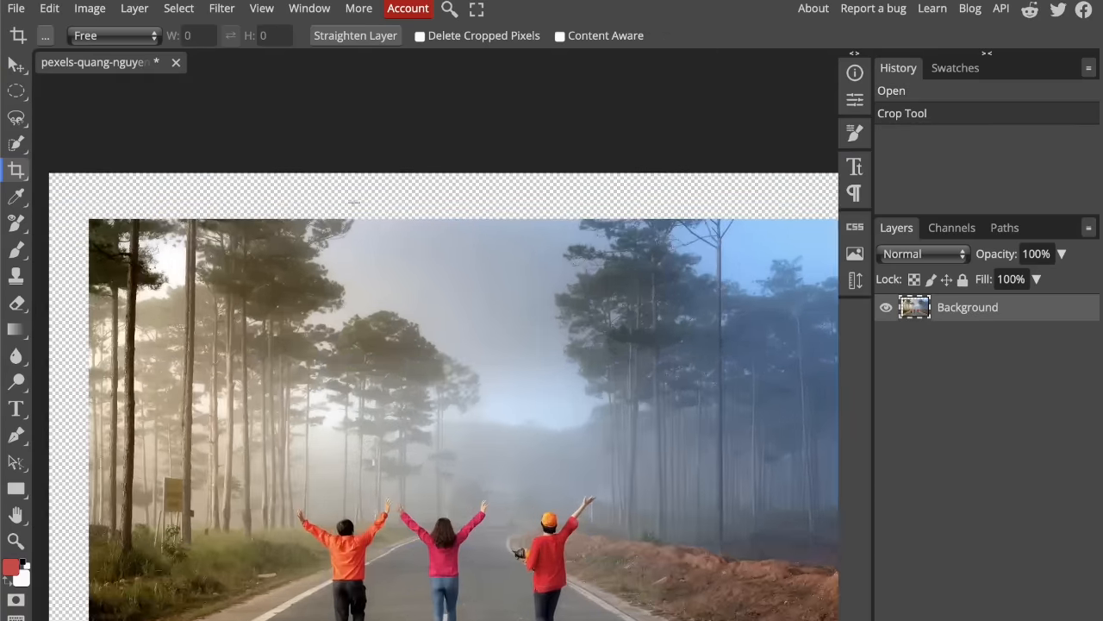
{"action": "scroll", "coordinate": [406, 232], "scroll_direction": "down", "scroll_amount": 1}
{"action": "key", "text": "ctrl+z"}
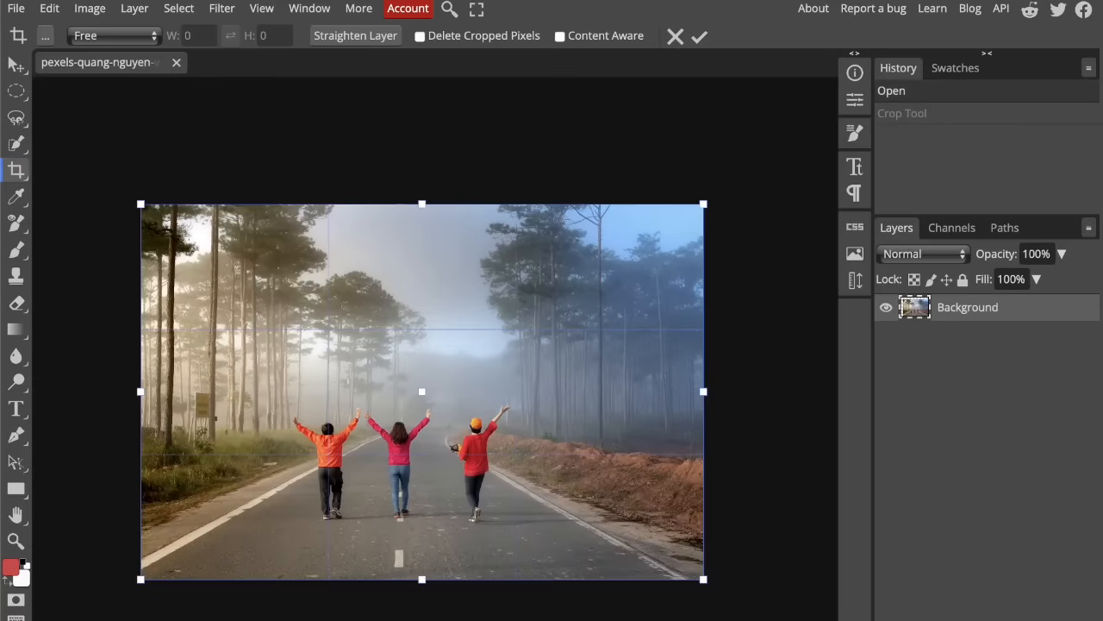
Extend the photo above its top edge with a Content Aware crop and undo it.
{"action": "left_click", "coordinate": [560, 35]}
{"action": "left_click_drag", "start_coordinate": [422, 204], "coordinate": [421, 170]}
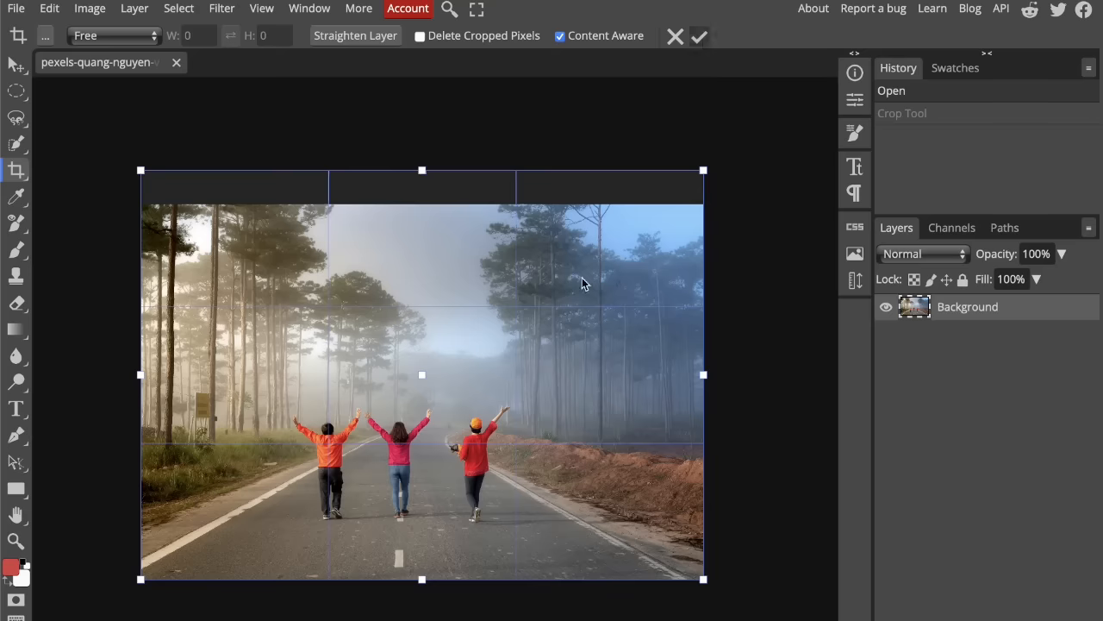
{"action": "key", "text": "Return"}
{"action": "scroll", "coordinate": [582, 278], "scroll_direction": "up", "scroll_amount": 3}
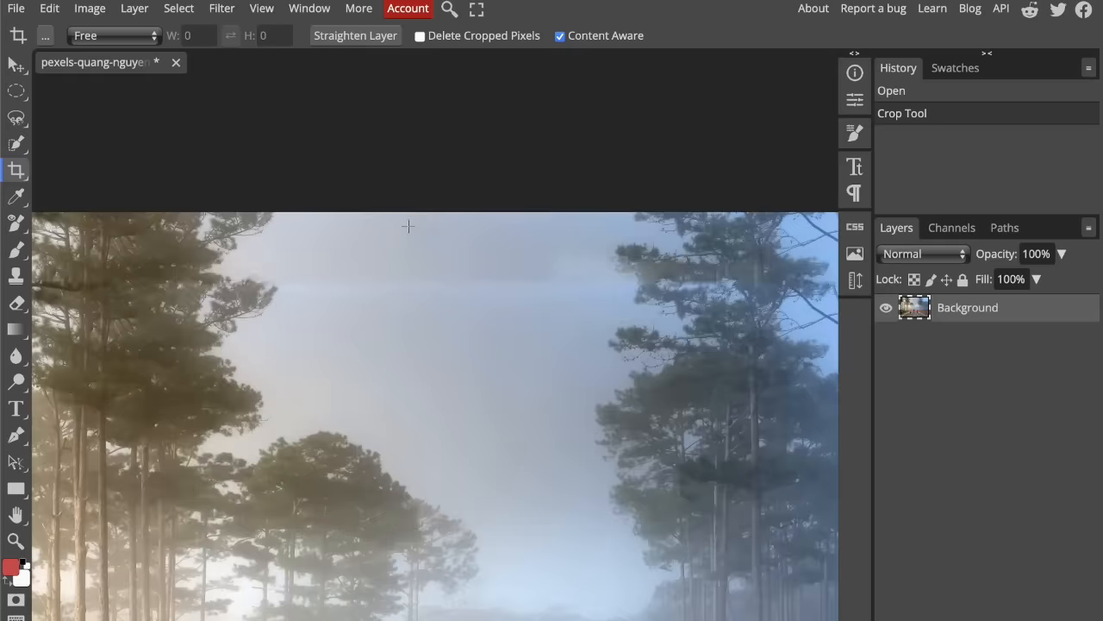
{"action": "scroll", "coordinate": [518, 338], "scroll_direction": "down", "scroll_amount": 1}
{"action": "scroll", "coordinate": [517, 338], "scroll_direction": "down", "scroll_amount": 2}
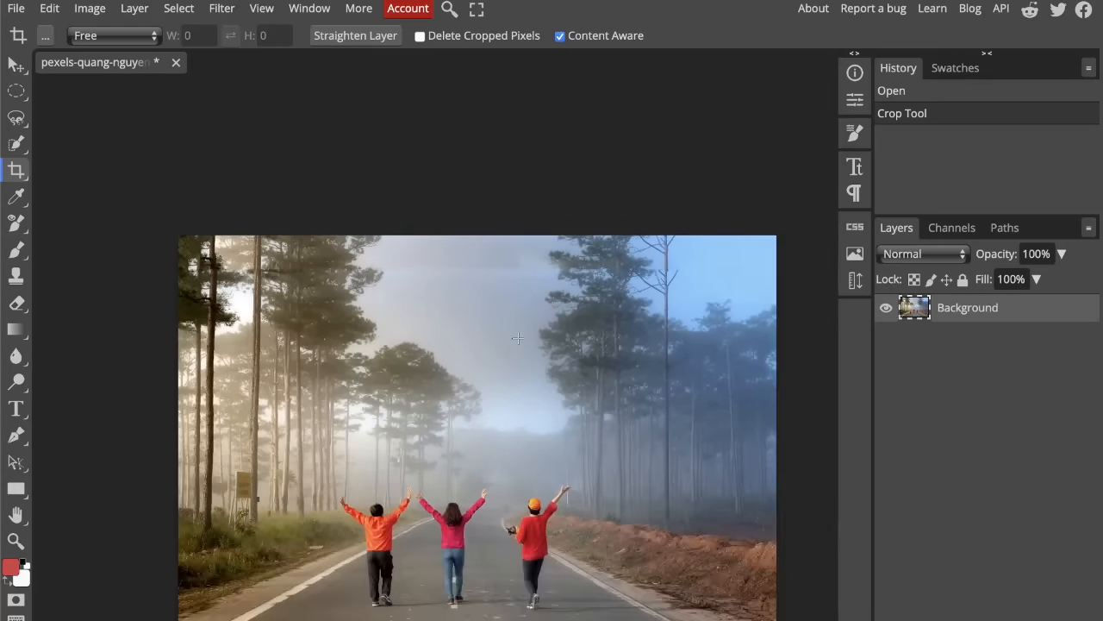
{"action": "key", "text": "ctrl+z"}
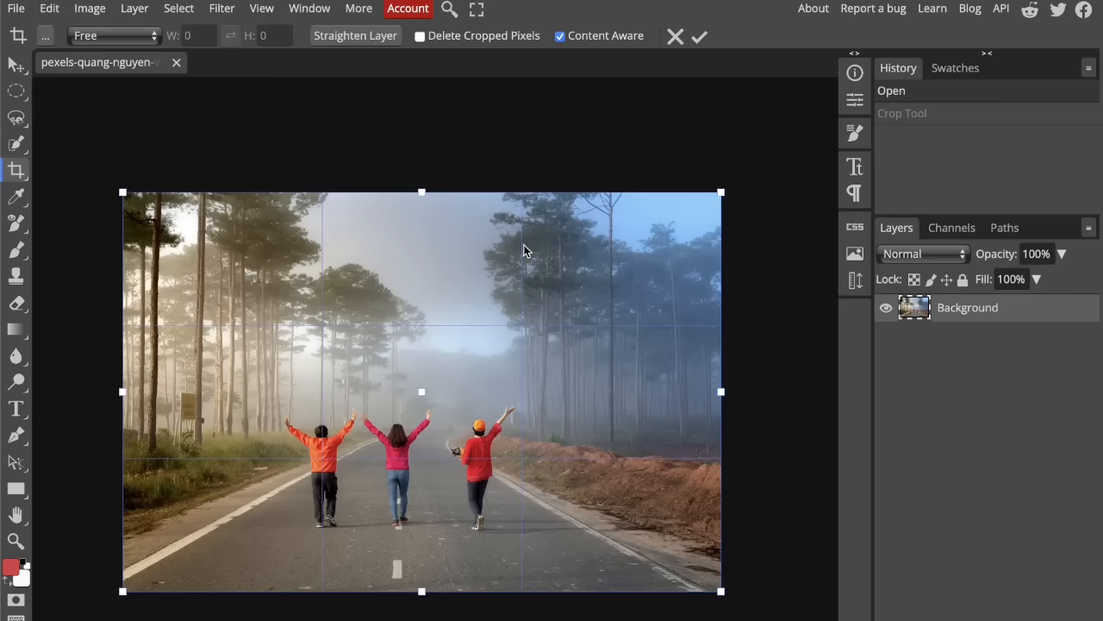
Turn off Content Aware and try Straighten Layer along a slightly rising line across the photo, cancelling the crop.
{"action": "left_click", "coordinate": [560, 37]}
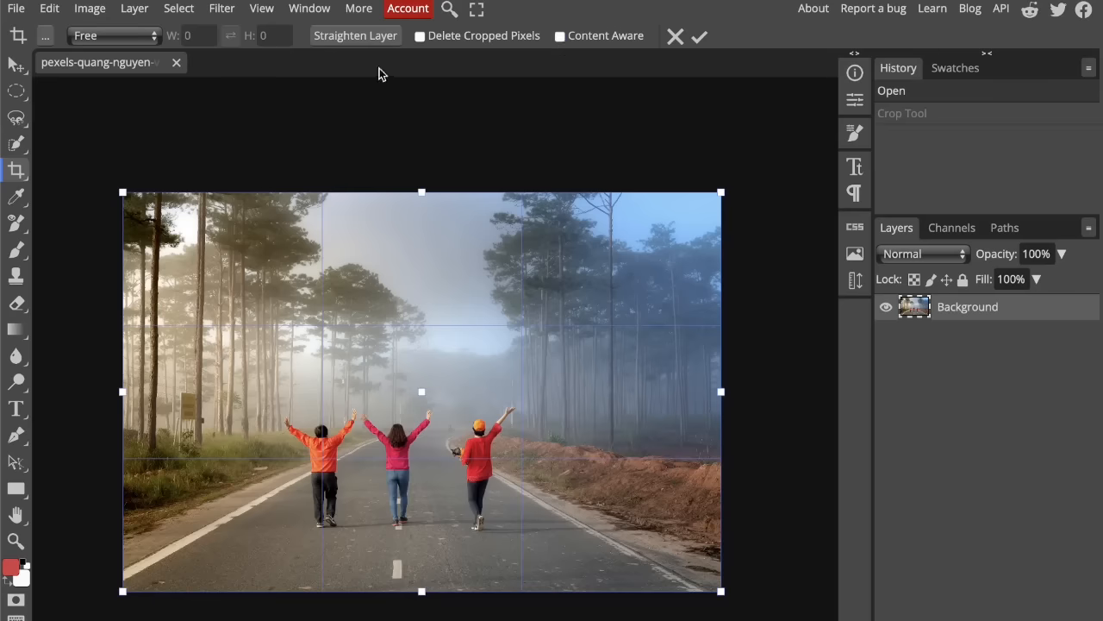
{"action": "left_click", "coordinate": [362, 36]}
{"action": "mouse_move", "coordinate": [174, 442]}
{"action": "left_mouse_down"}
{"action": "mouse_move", "coordinate": [641, 437]}
{"action": "mouse_move", "coordinate": [661, 404]}
{"action": "left_mouse_up"}
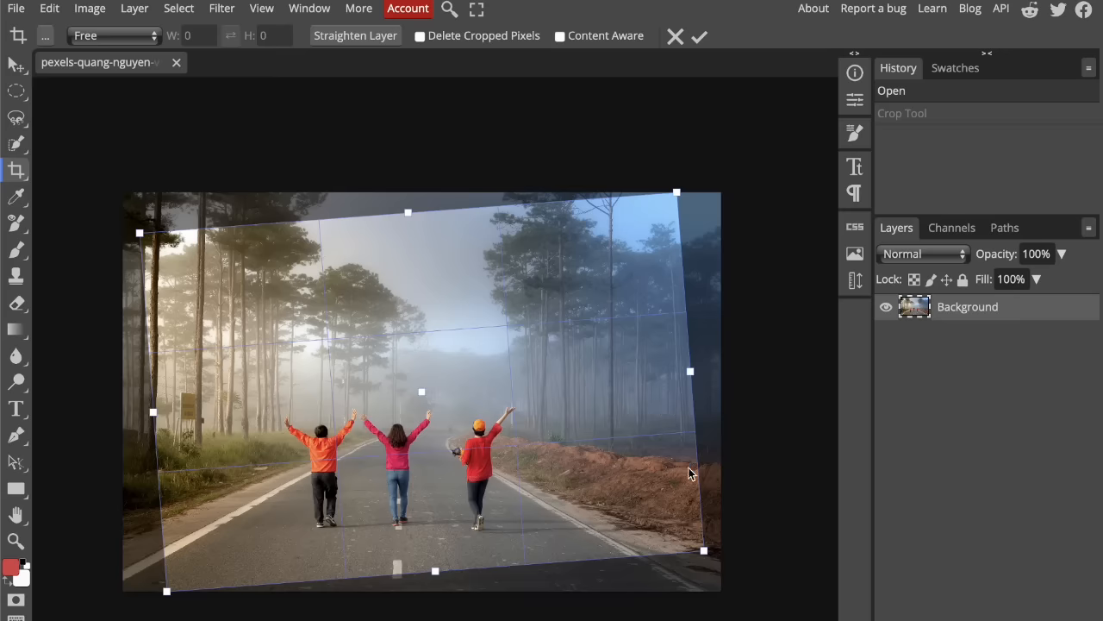
{"action": "left_click", "coordinate": [675, 35]}
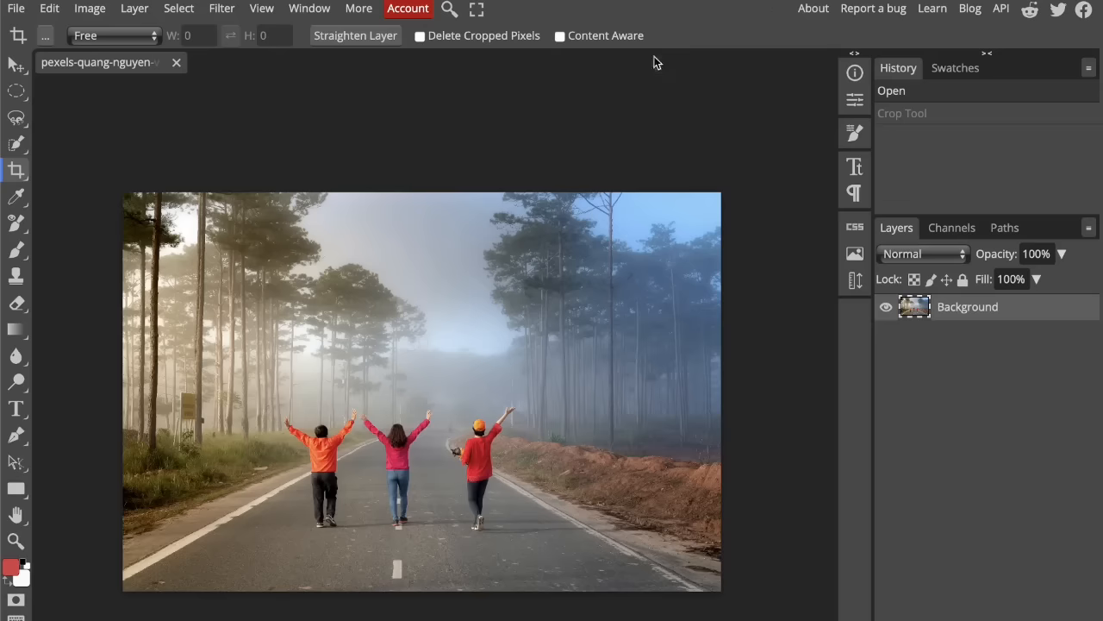
Try a Perspective Crop with the photo's top-left corner moved inward and the crop frame tilted.
{"action": "right_click", "coordinate": [18, 175]}
{"action": "left_click", "coordinate": [76, 201]}
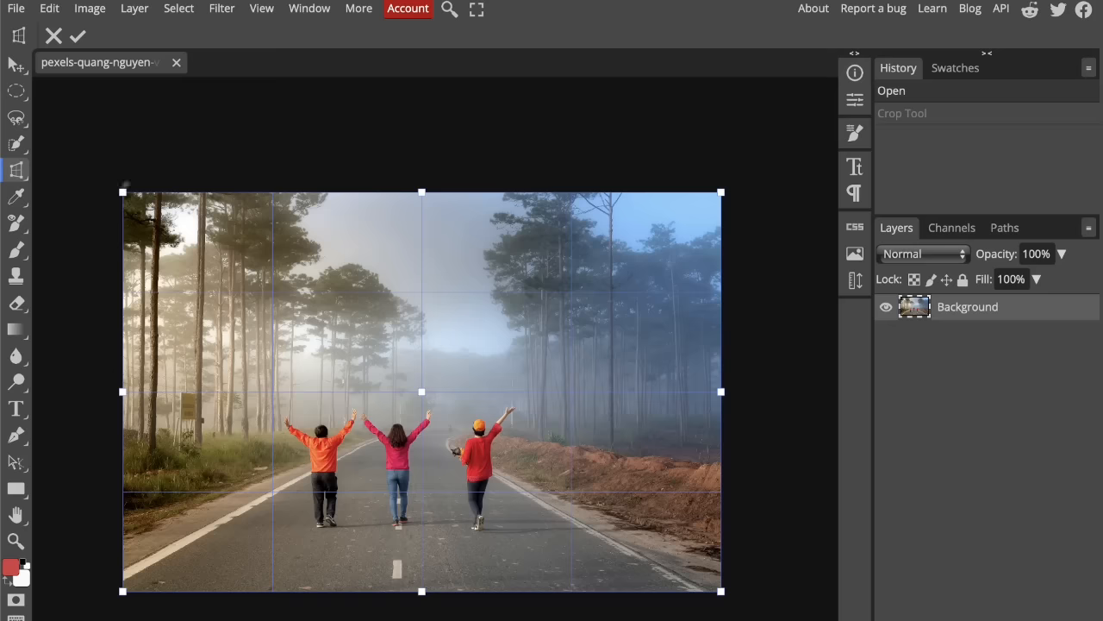
{"action": "left_click_drag", "start_coordinate": [121, 195], "coordinate": [145, 269]}
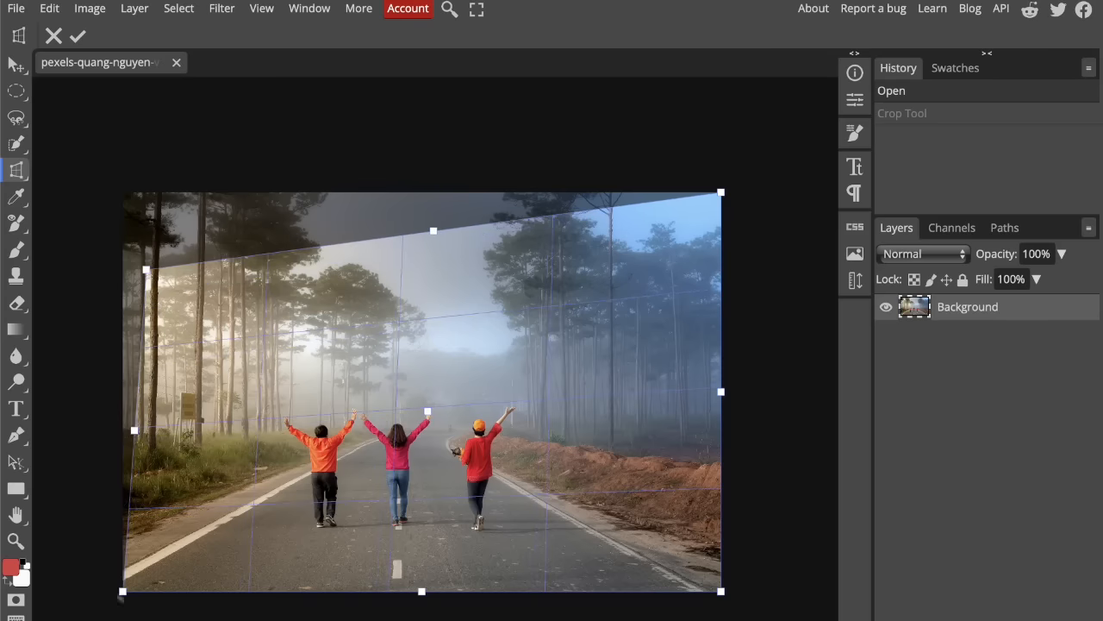
{"action": "left_click_drag", "start_coordinate": [118, 593], "coordinate": [82, 525]}
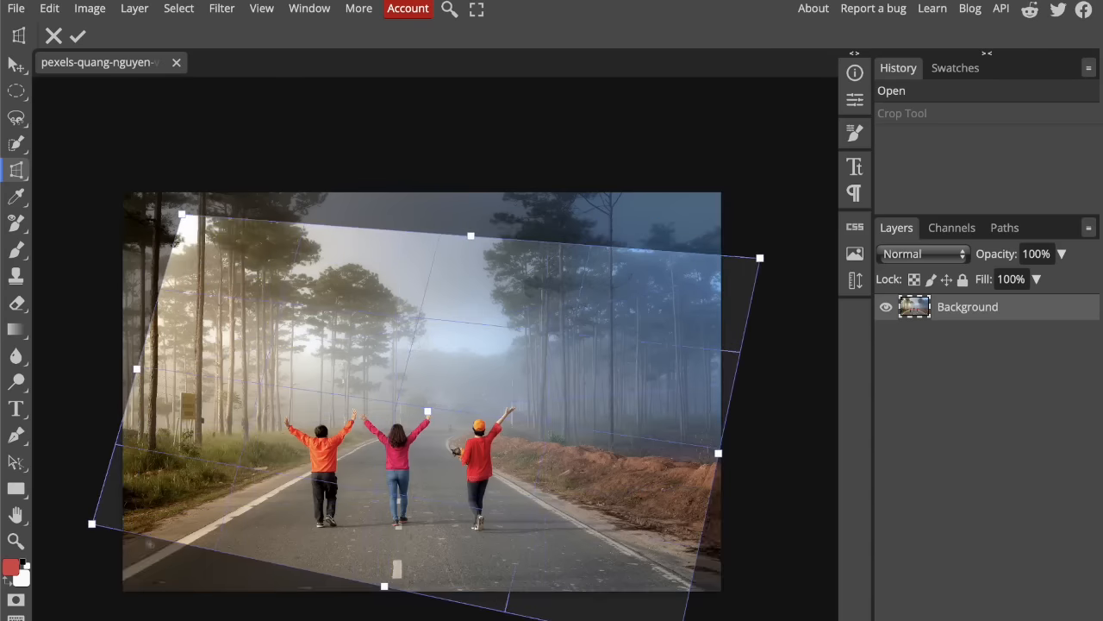
Apply a Perspective Crop with both left corners pulled inward beside the people, undo it and dismiss the crop frame.
{"action": "left_click_drag", "start_coordinate": [122, 193], "coordinate": [238, 265]}
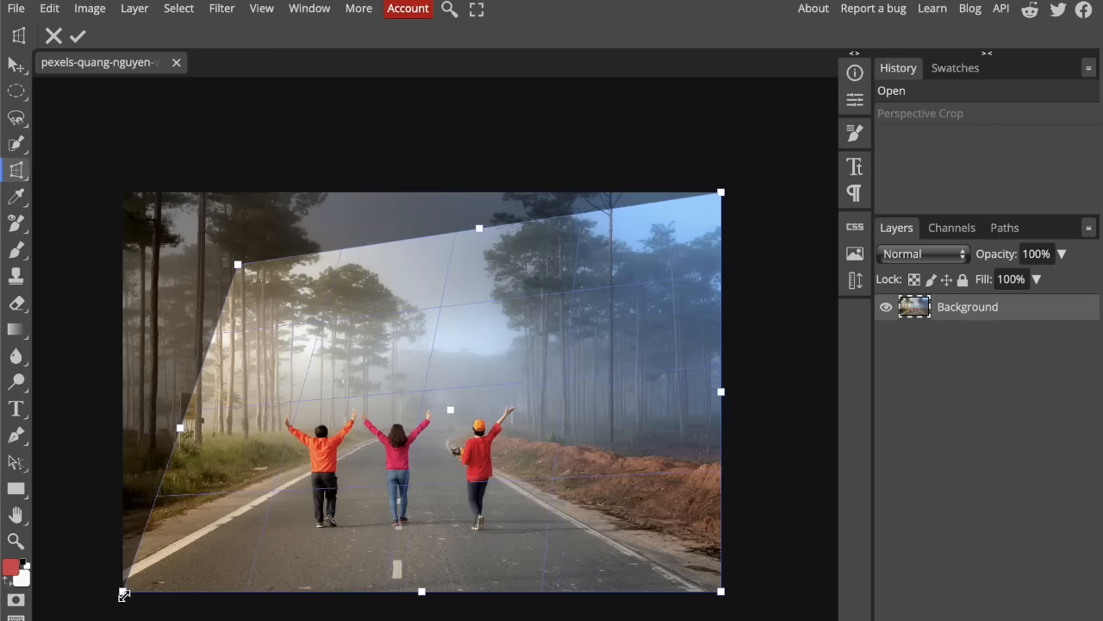
{"action": "left_click_drag", "start_coordinate": [122, 592], "coordinate": [254, 548]}
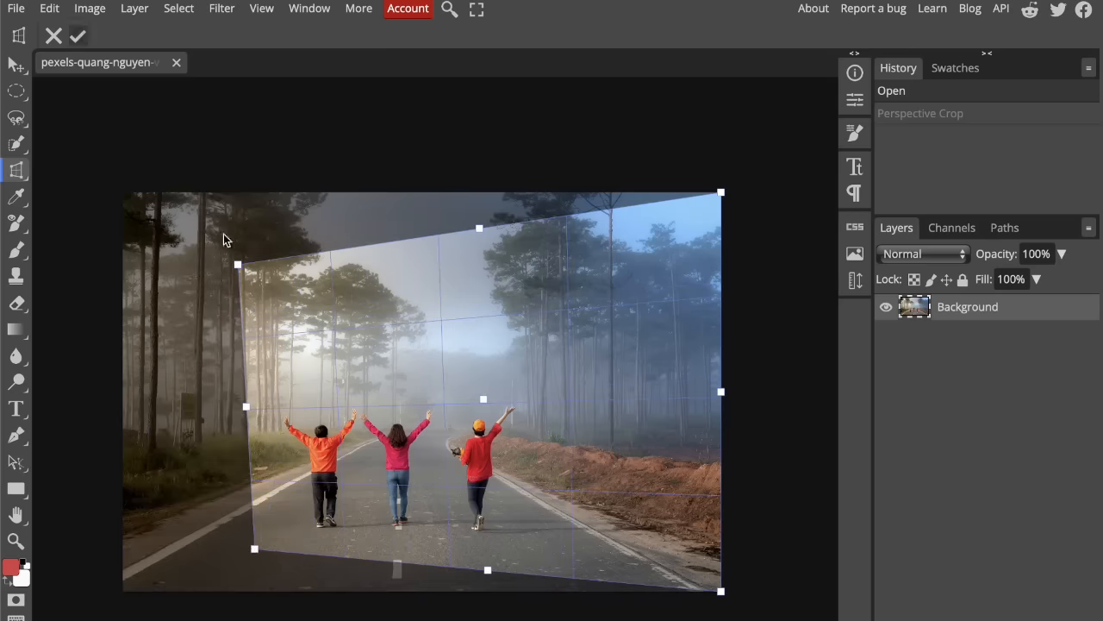
{"action": "key", "text": "Return"}
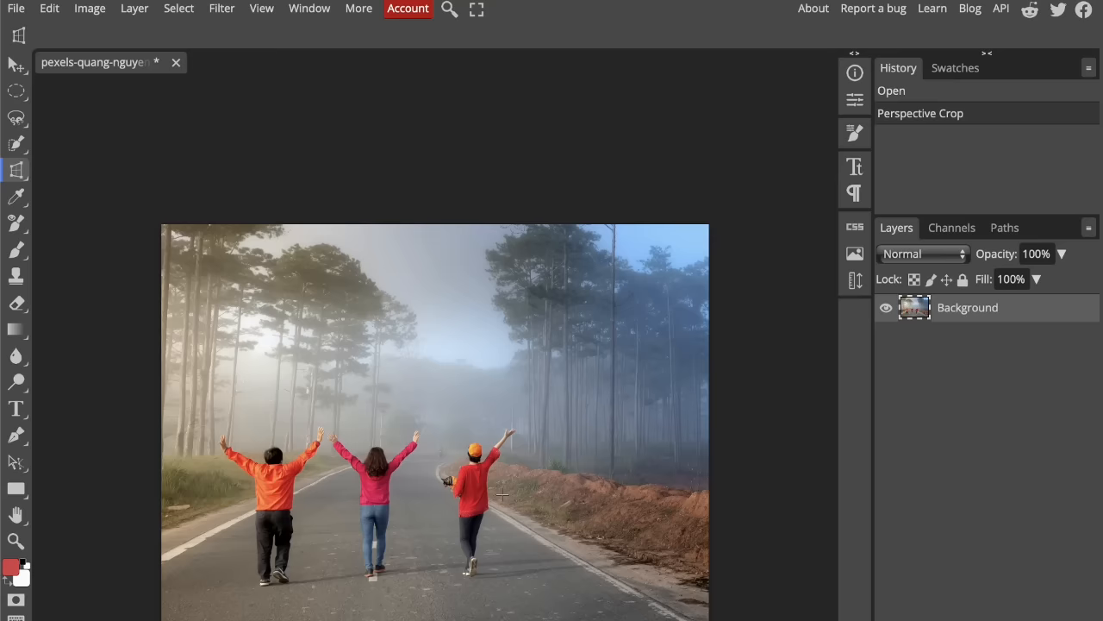
{"action": "scroll", "coordinate": [369, 489], "scroll_direction": "up", "scroll_amount": 2}
{"action": "scroll", "coordinate": [368, 489], "scroll_direction": "down", "scroll_amount": 2}
{"action": "scroll", "coordinate": [369, 489], "scroll_direction": "up", "scroll_amount": 2}
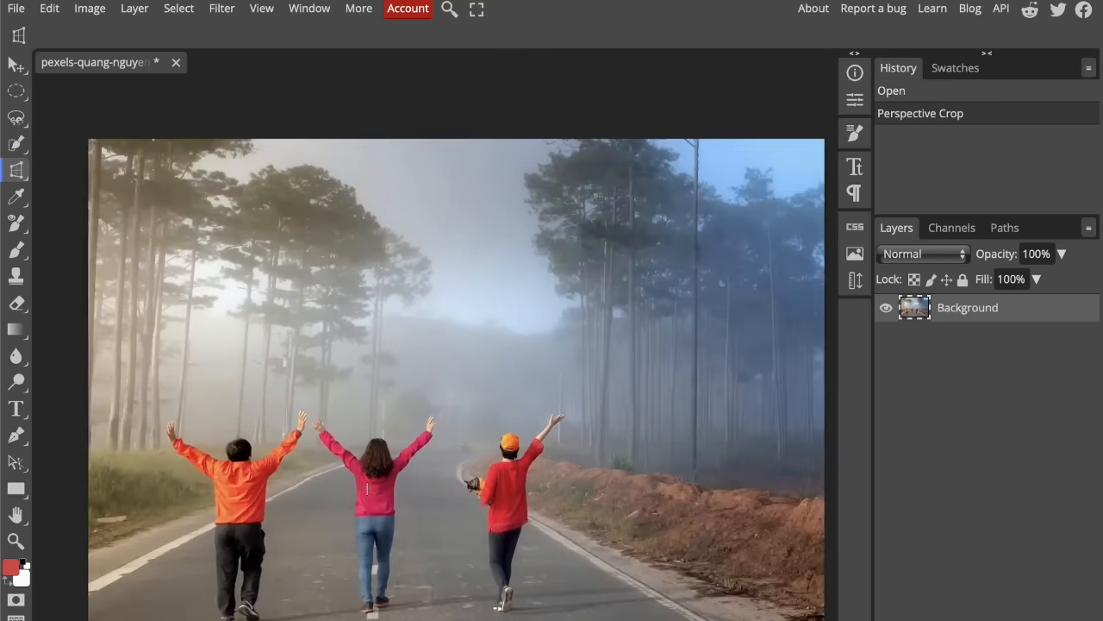
{"action": "scroll", "coordinate": [368, 489], "scroll_direction": "down", "scroll_amount": 1}
{"action": "key", "text": "ctrl+z"}
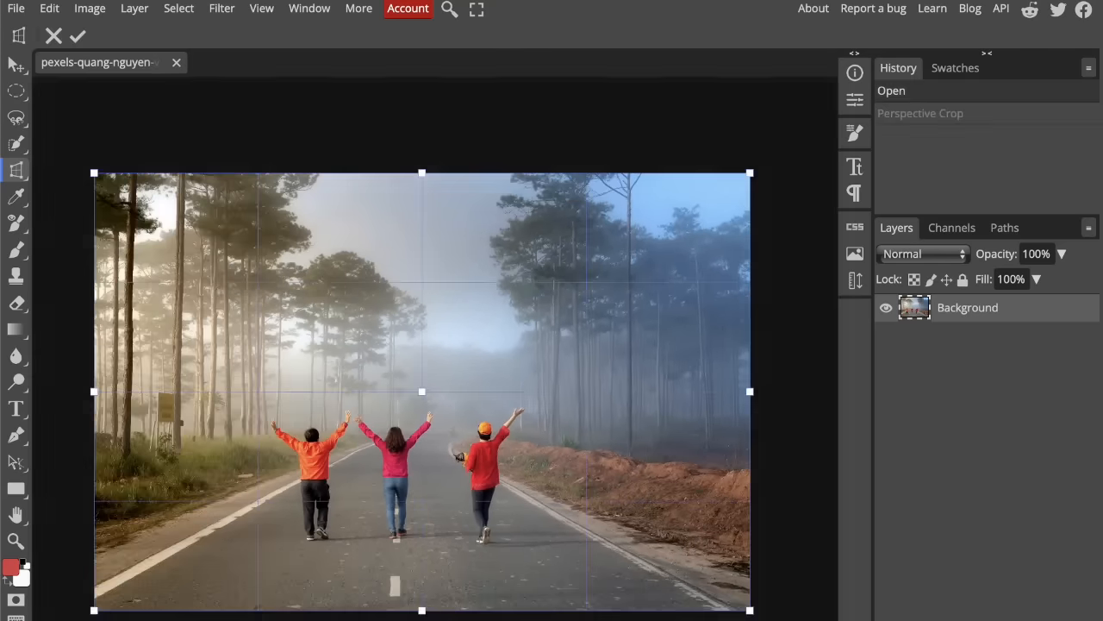
{"action": "left_click", "coordinate": [54, 35]}
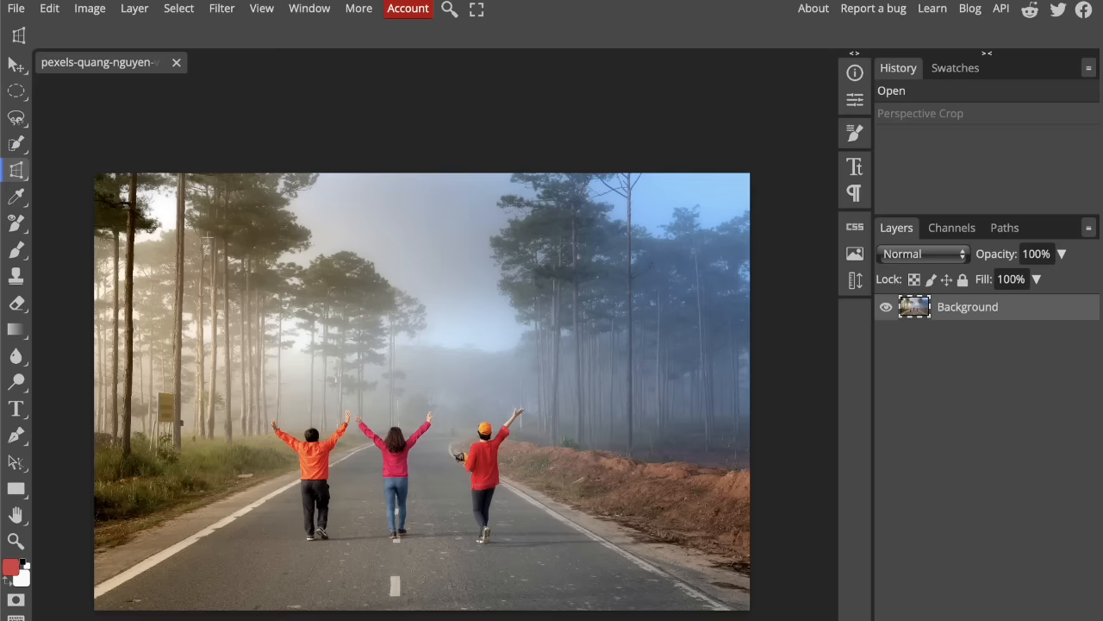
Draw two overlapping slices with the Slice Tool, one around the three people and one over the trees at the photo's right.
{"action": "left_click", "coordinate": [16, 169]}
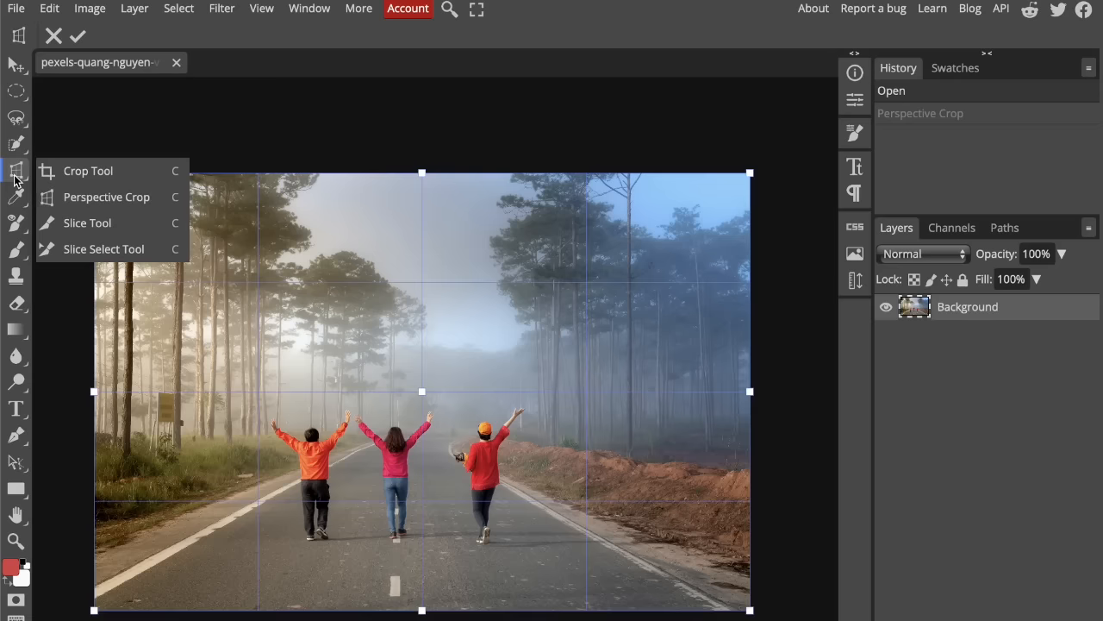
{"action": "left_click", "coordinate": [73, 226]}
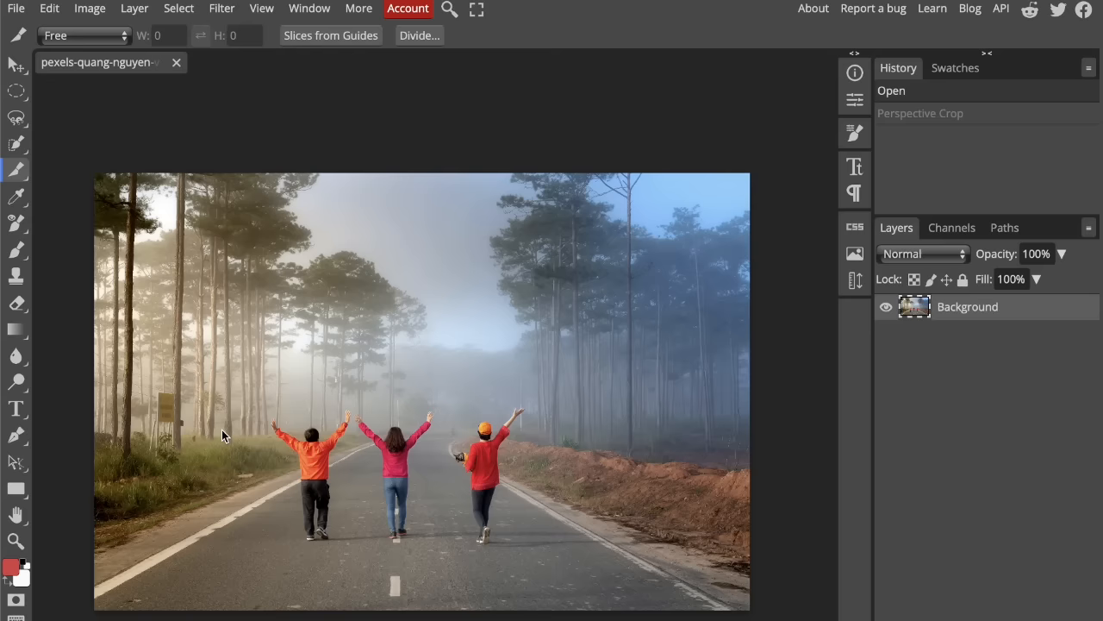
{"action": "left_click_drag", "start_coordinate": [142, 526], "coordinate": [624, 322]}
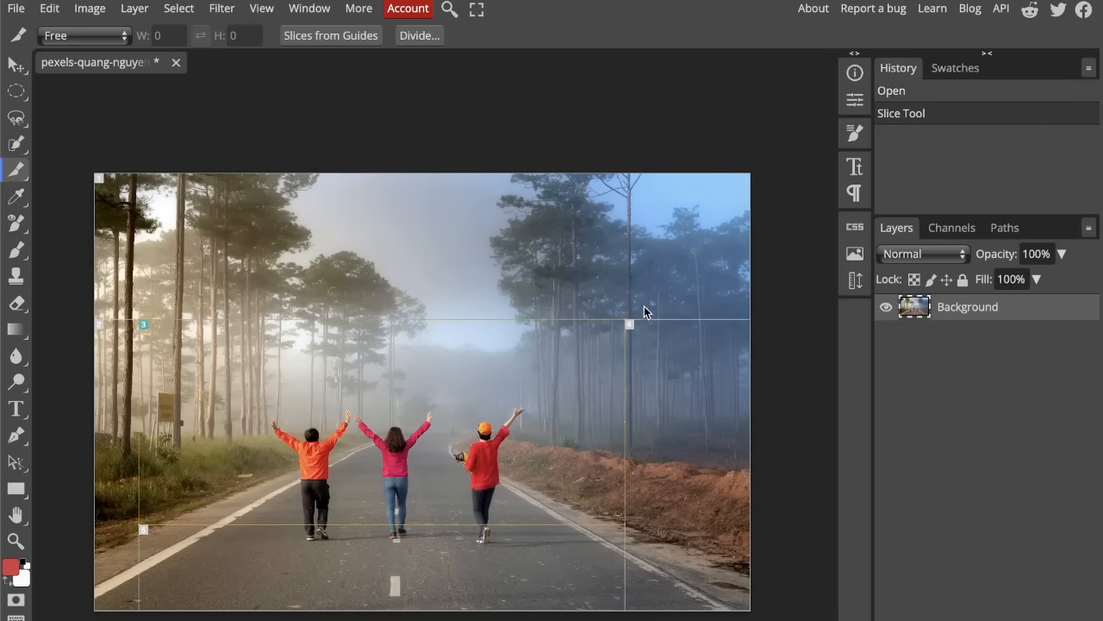
{"action": "mouse_move", "coordinate": [646, 284]}
{"action": "left_mouse_down"}
{"action": "mouse_move", "coordinate": [603, 308]}
{"action": "mouse_move", "coordinate": [621, 422]}
{"action": "mouse_move", "coordinate": [491, 427]}
{"action": "left_mouse_up"}
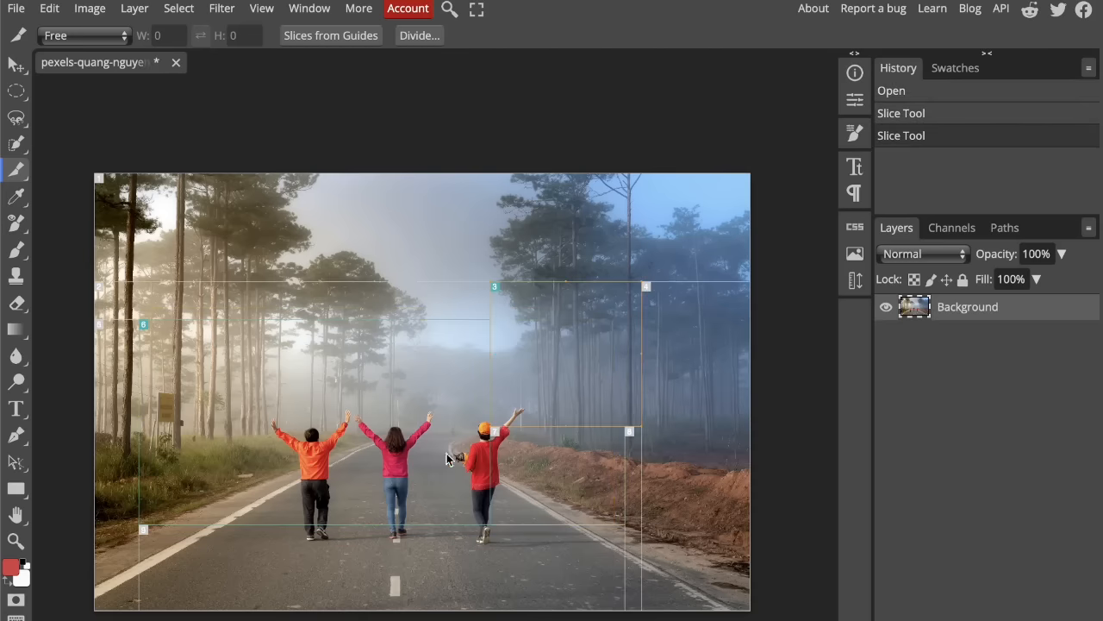
Extend the slice over the right-hand trees upward and widen it to the left with the Slice Select Tool.
{"action": "right_click", "coordinate": [15, 170]}
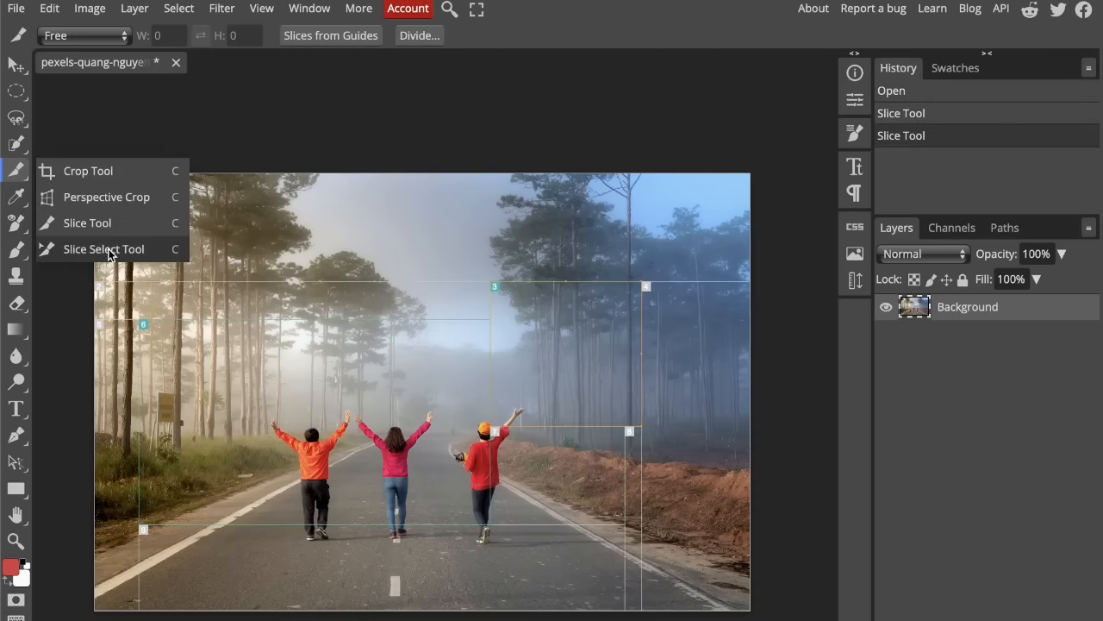
{"action": "left_click", "coordinate": [109, 250]}
{"action": "left_click_drag", "start_coordinate": [494, 285], "coordinate": [494, 212]}
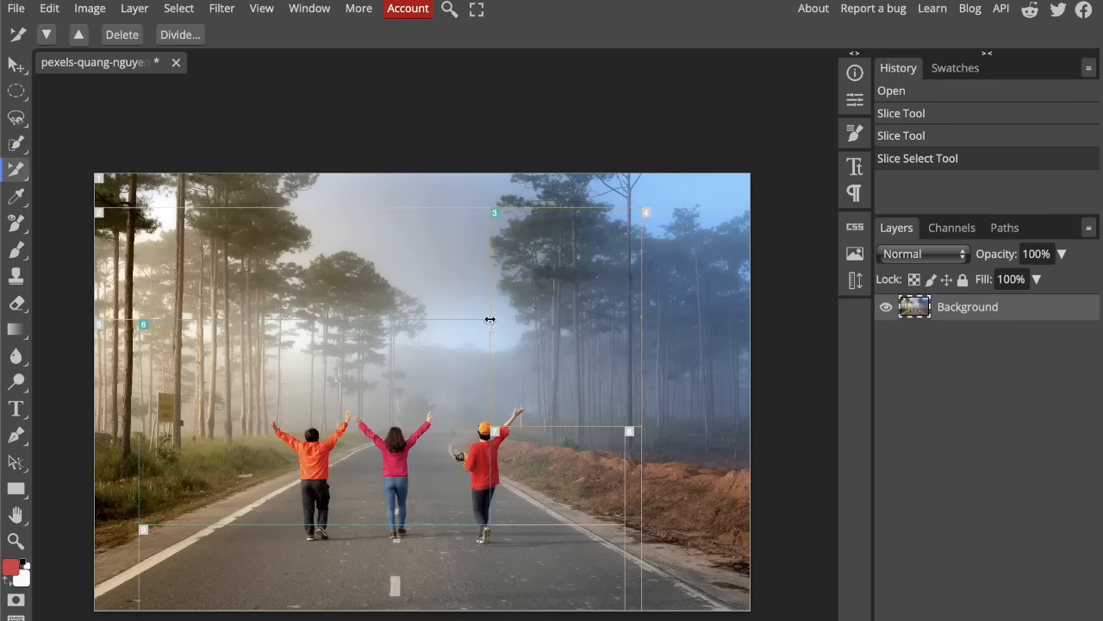
{"action": "left_click_drag", "start_coordinate": [490, 319], "coordinate": [449, 319]}
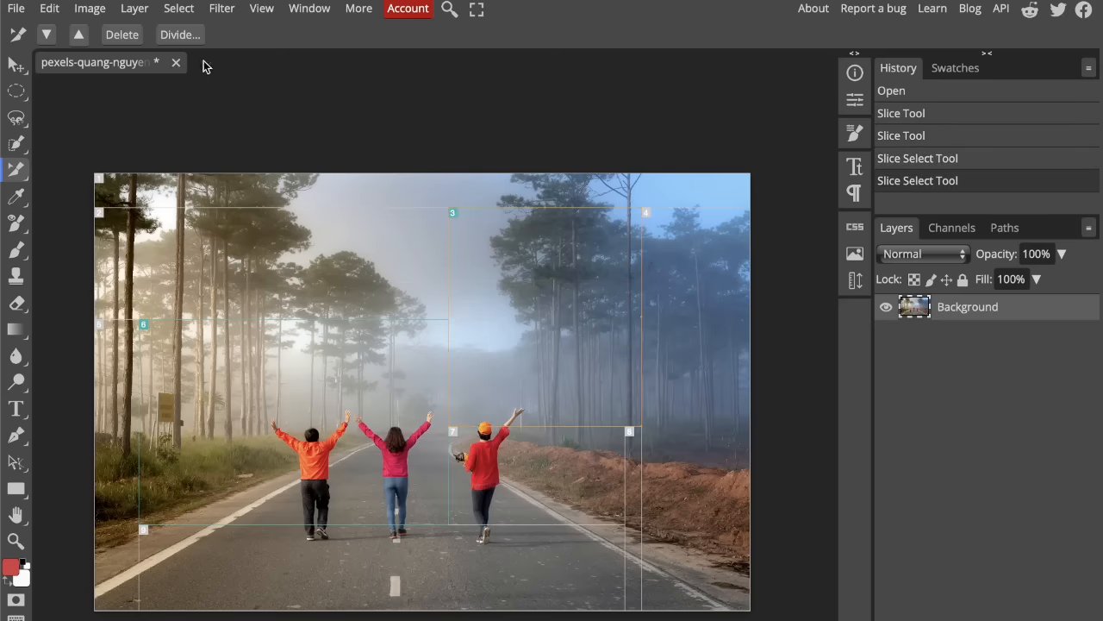
Try dividing the slice over the right-hand trees horizontally into 4 equal parts and switch the division off again.
{"action": "left_click", "coordinate": [180, 35]}
{"action": "left_click", "coordinate": [293, 330]}
{"action": "left_click", "coordinate": [184, 36]}
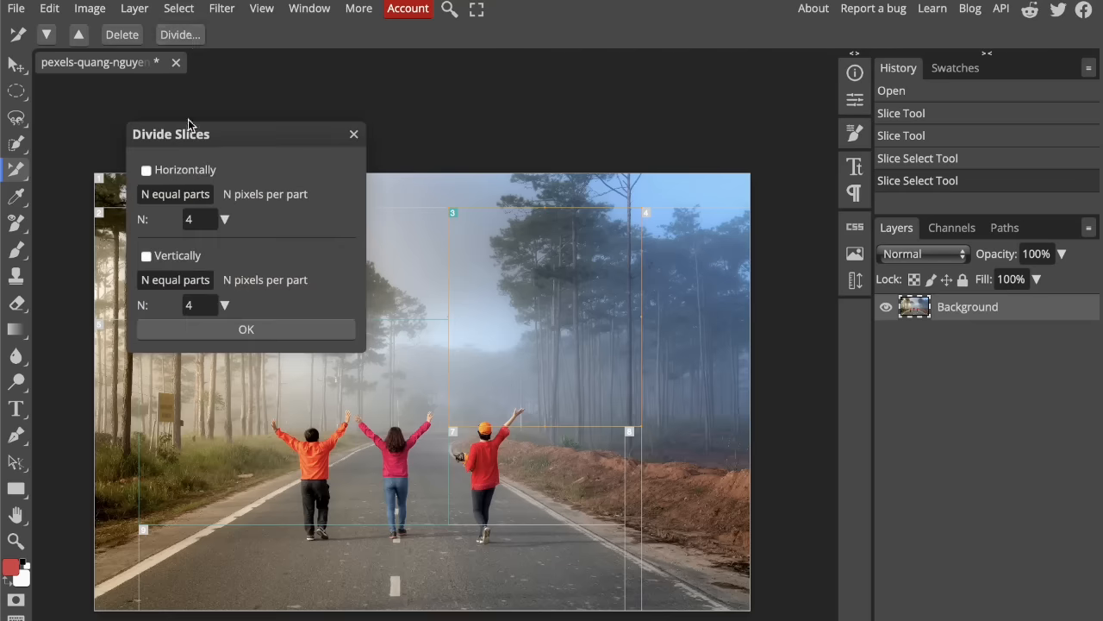
{"action": "left_click", "coordinate": [146, 171]}
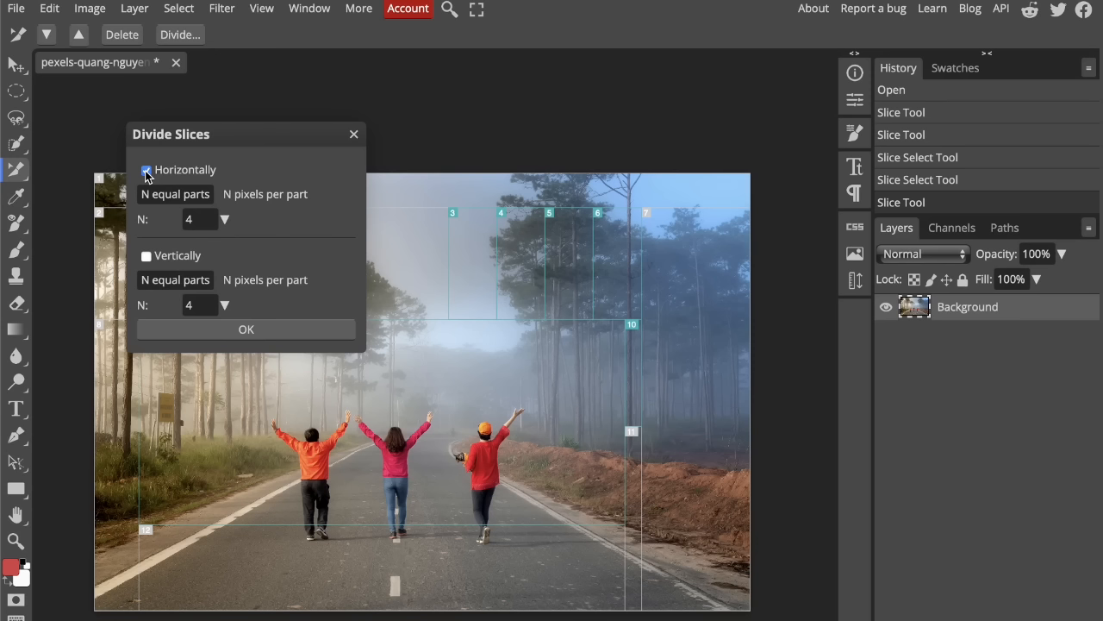
{"action": "left_click", "coordinate": [146, 171]}
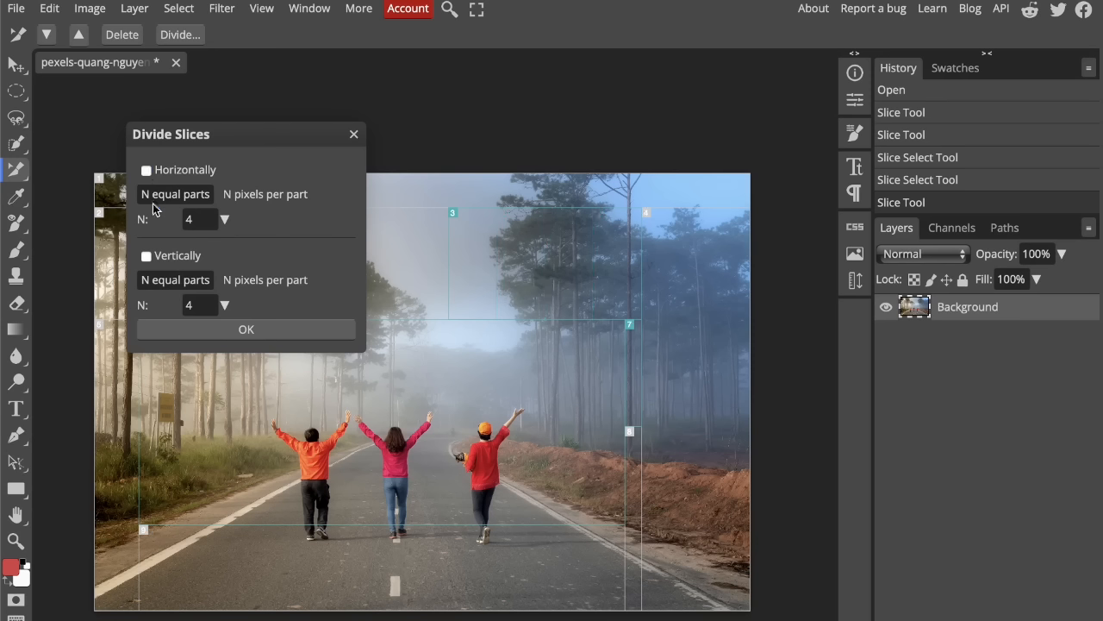
{"action": "left_click", "coordinate": [182, 335]}
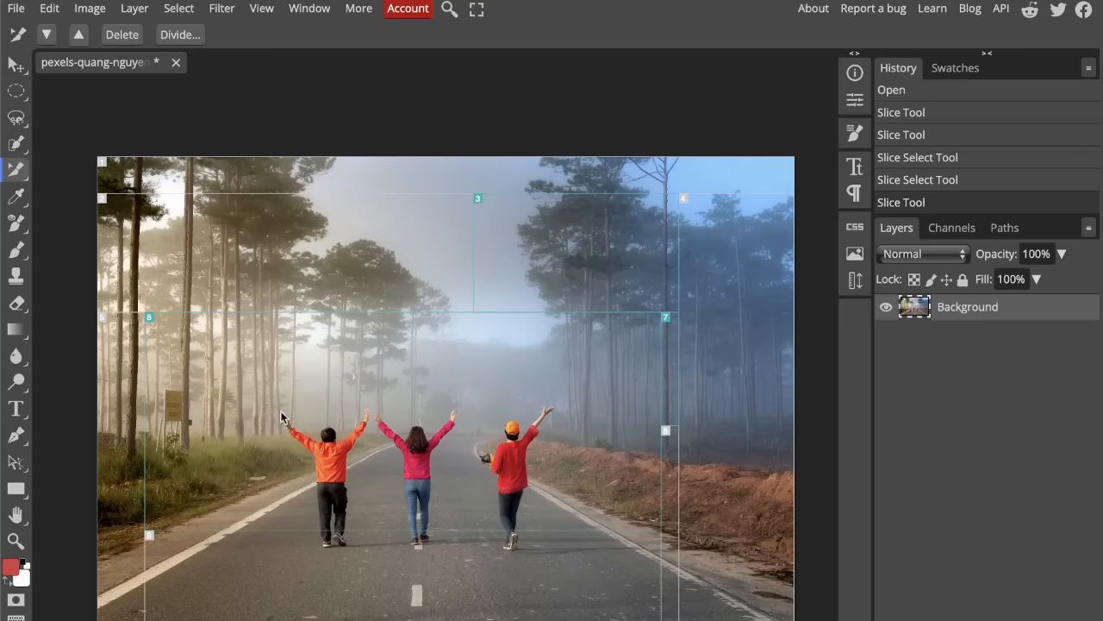
{"action": "scroll", "coordinate": [147, 236], "scroll_direction": "up", "scroll_amount": 5}
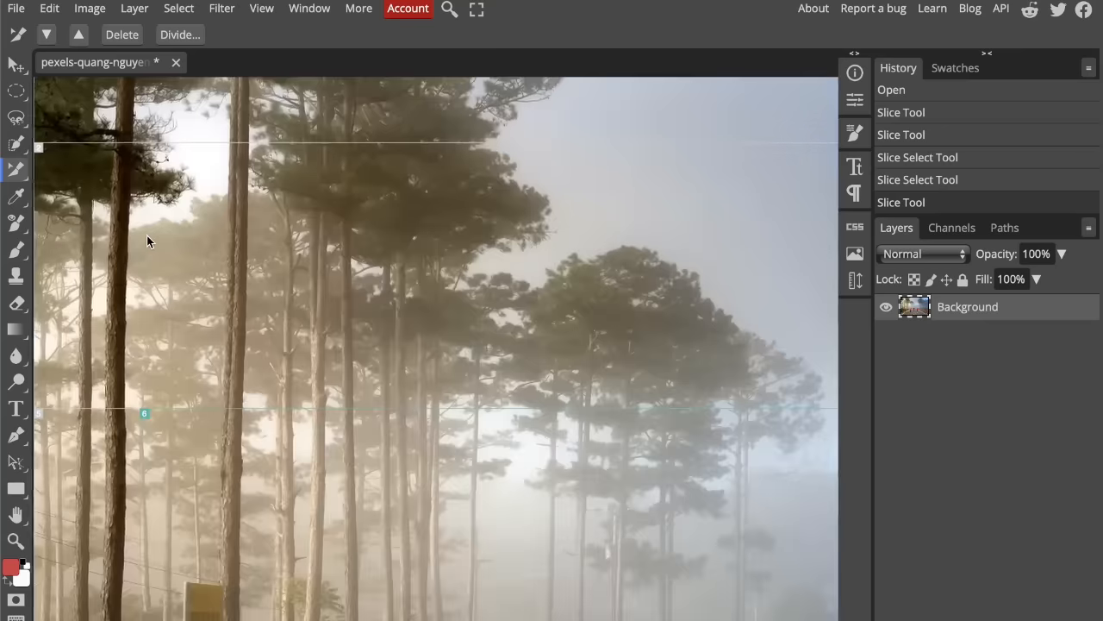
Undo all the slice edits to return the photo to its opened state.
{"action": "scroll", "coordinate": [146, 235], "scroll_direction": "down", "scroll_amount": 3}
{"action": "scroll", "coordinate": [147, 236], "scroll_direction": "down", "scroll_amount": 2}
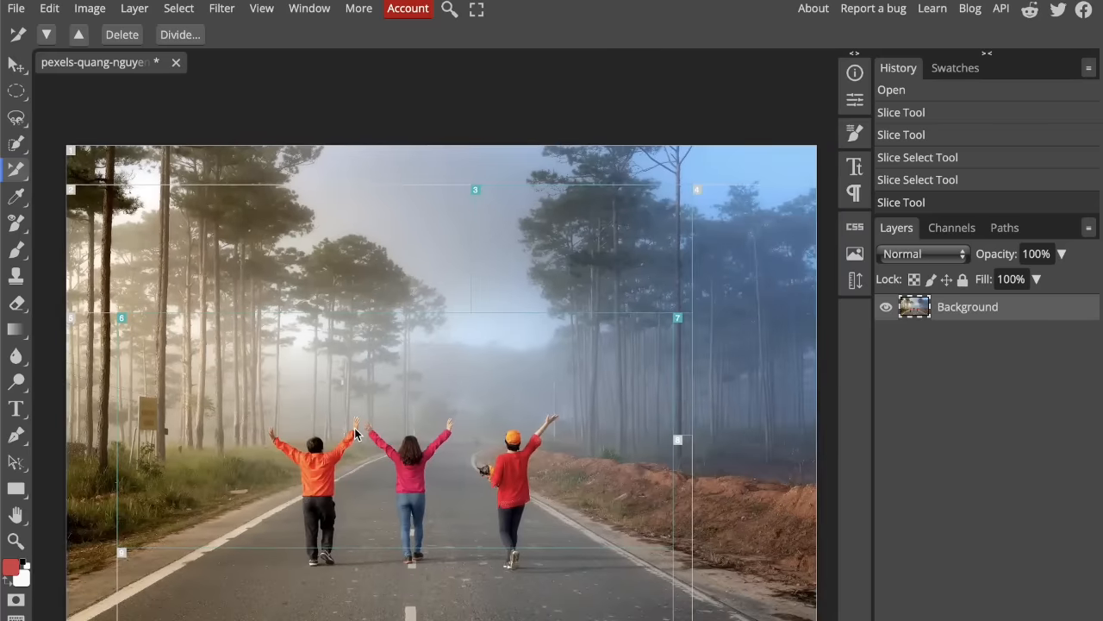
{"action": "key", "text": "ctrl+z"}
{"action": "key", "text": "ctrl+z"}
{"action": "key", "text": "ctrl+z"}
{"action": "key", "text": "ctrl+z"}
{"action": "key", "text": "ctrl+z"}
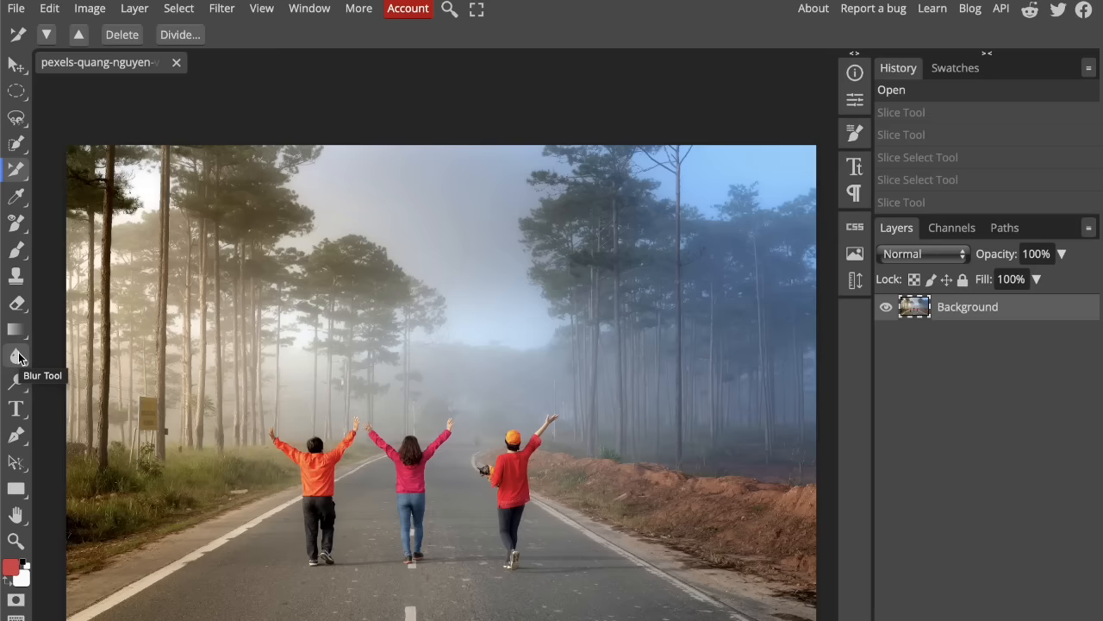
Blur the person in orange and the area around them with the Blur Tool at brush size 800 and 50% strength.
{"action": "left_click_drag", "start_coordinate": [19, 359], "coordinate": [56, 359]}
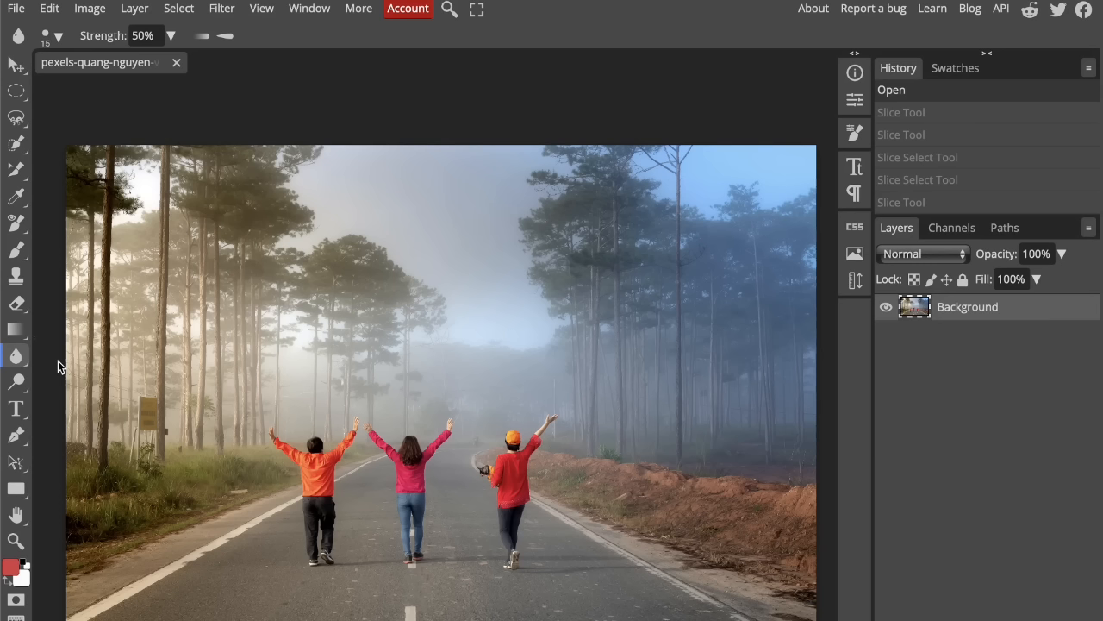
{"action": "key", "text": "bracketright"}
{"action": "key", "text": "bracketright"}
{"action": "key", "text": "bracketright"}
{"action": "key", "text": "bracketright"}
{"action": "key", "text": "bracketright"}
{"action": "key", "text": "bracketright"}
{"action": "key", "text": "bracketright"}
{"action": "key", "text": "bracketright"}
{"action": "key", "text": "bracketright"}
{"action": "key", "text": "bracketright"}
{"action": "key", "text": "bracketright"}
{"action": "key", "text": "bracketright"}
{"action": "key", "text": "bracketright"}
{"action": "key", "text": "bracketright"}
{"action": "key", "text": "bracketright"}
{"action": "key", "text": "bracketright"}
{"action": "key", "text": "bracketright"}
{"action": "key", "text": "bracketright"}
{"action": "key", "text": "bracketright"}
{"action": "key", "text": "bracketright"}
{"action": "key", "text": "bracketright"}
{"action": "left_click_drag", "start_coordinate": [300, 481], "coordinate": [301, 478]}
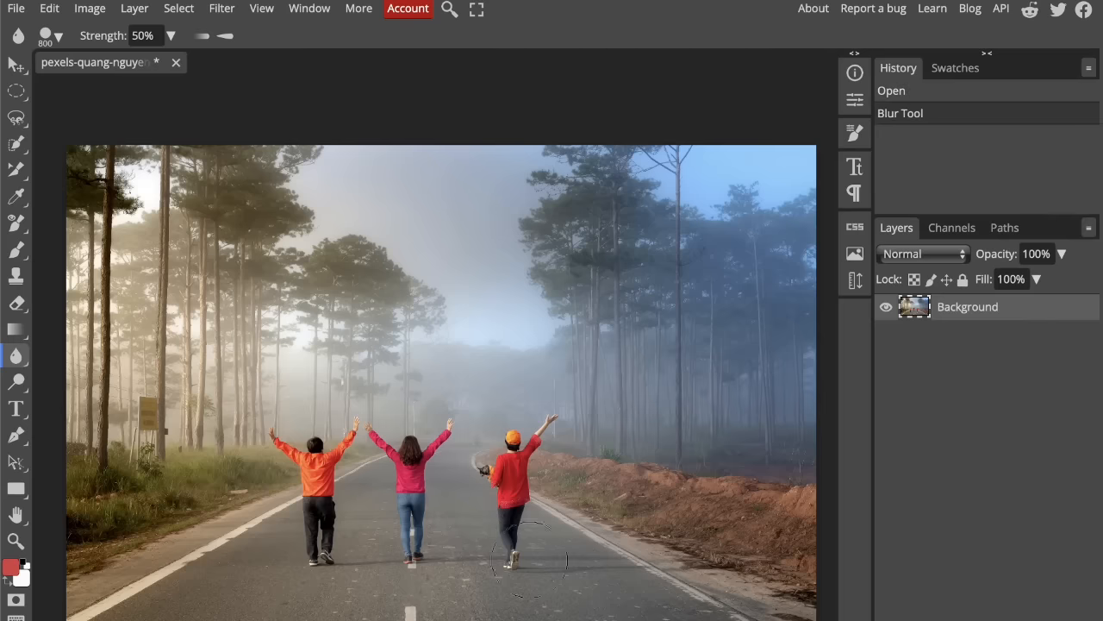
{"action": "left_click_drag", "start_coordinate": [259, 470], "coordinate": [267, 472]}
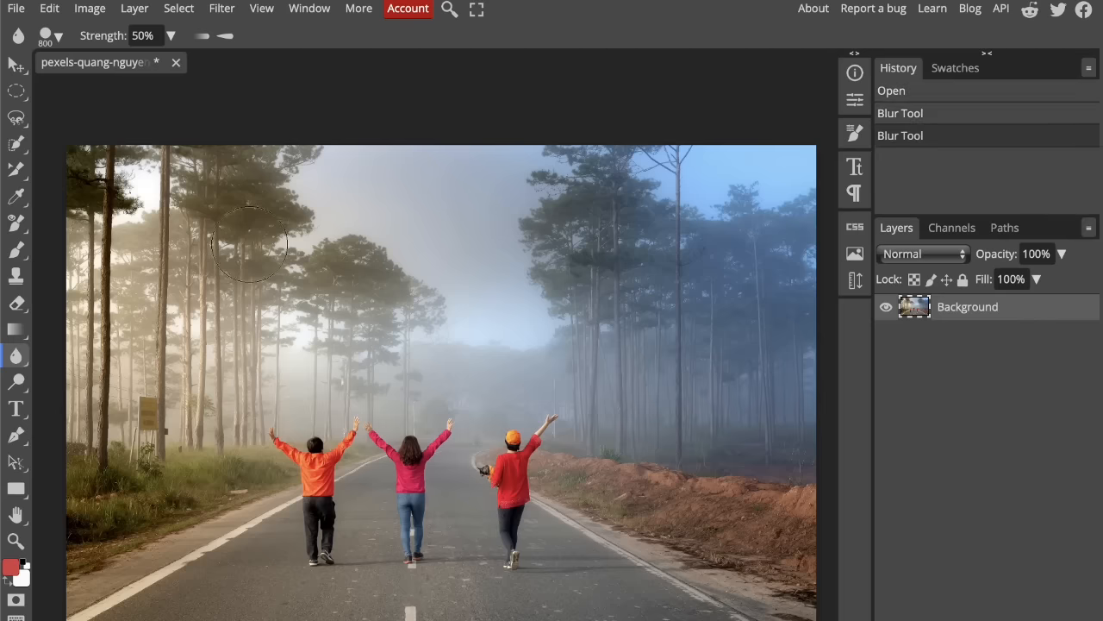
{"action": "scroll", "coordinate": [275, 439], "scroll_direction": "up", "scroll_amount": 4}
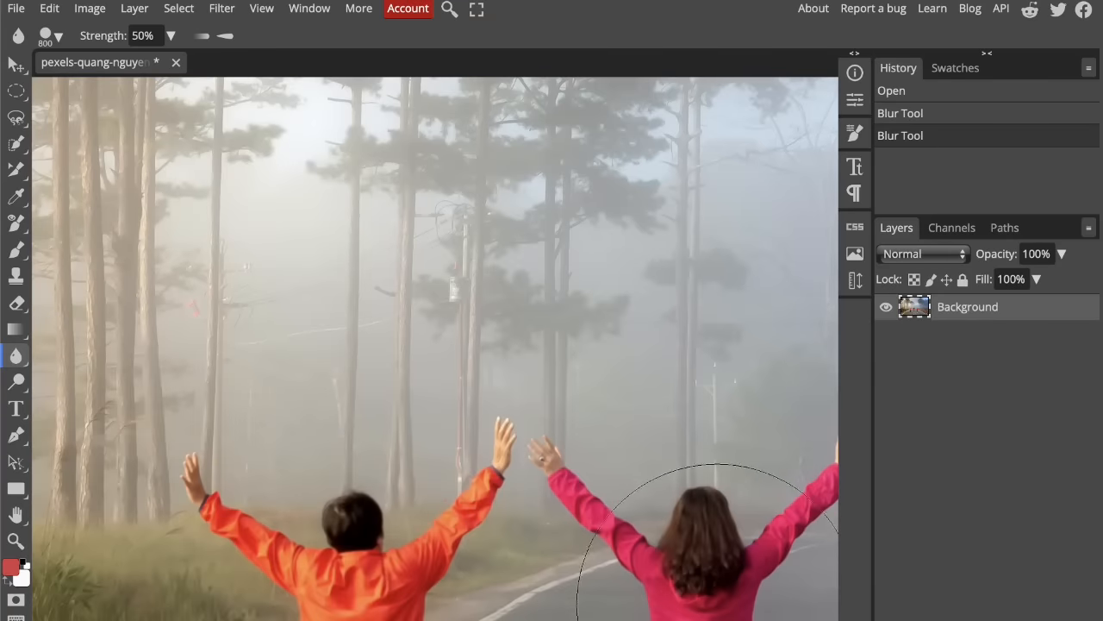
{"action": "left_click", "coordinate": [348, 517]}
{"action": "scroll", "coordinate": [346, 524], "scroll_direction": "down", "scroll_amount": 3}
{"action": "scroll", "coordinate": [345, 517], "scroll_direction": "down", "scroll_amount": 3}
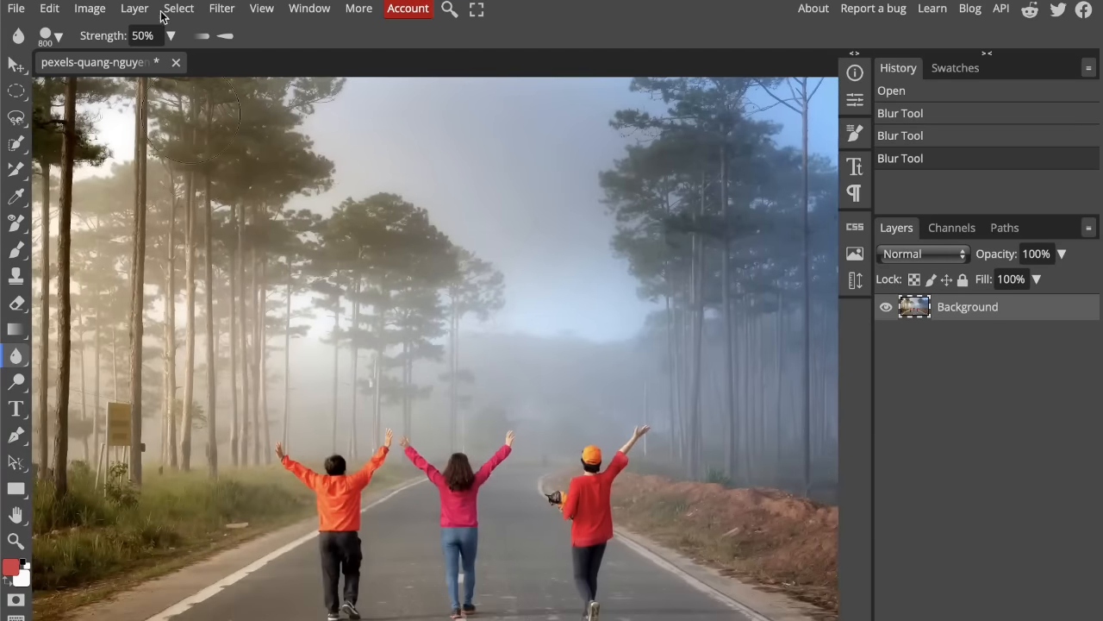
Set the blur strength to 100% and blur over the three people's lower bodies and the road between them.
{"action": "left_click", "coordinate": [170, 36]}
{"action": "left_click_drag", "start_coordinate": [125, 62], "coordinate": [207, 71]}
{"action": "mouse_move", "coordinate": [349, 594]}
{"action": "left_mouse_down"}
{"action": "mouse_move", "coordinate": [328, 478]}
{"action": "mouse_move", "coordinate": [415, 453]}
{"action": "mouse_move", "coordinate": [517, 475]}
{"action": "mouse_move", "coordinate": [584, 545]}
{"action": "mouse_move", "coordinate": [568, 558]}
{"action": "left_mouse_up"}
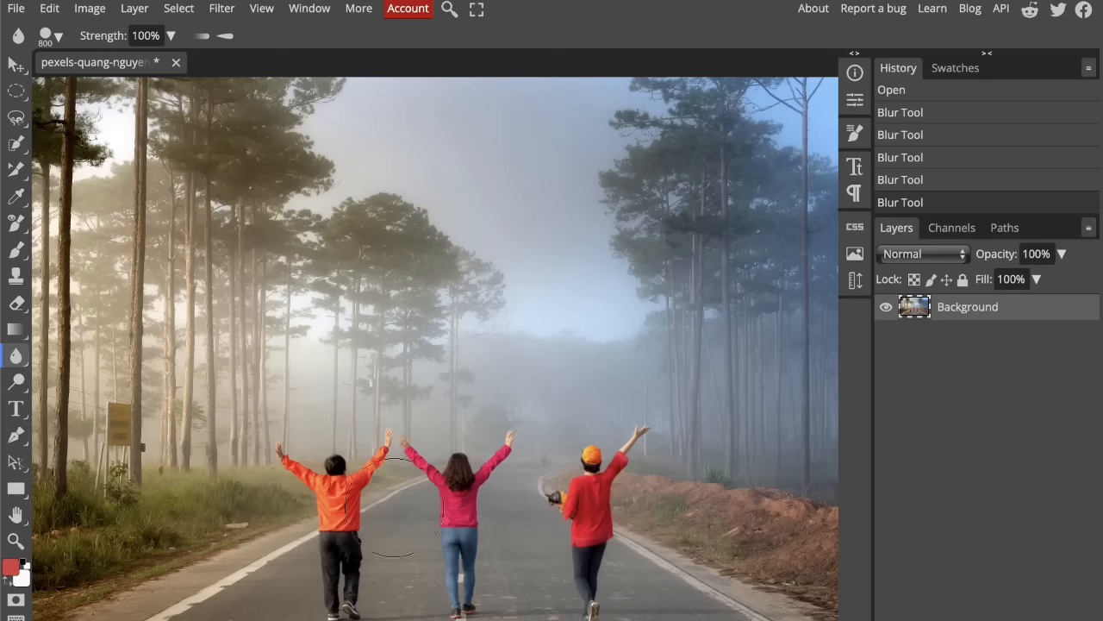
{"action": "left_click", "coordinate": [539, 491]}
{"action": "scroll", "coordinate": [517, 517], "scroll_direction": "down", "scroll_amount": 4}
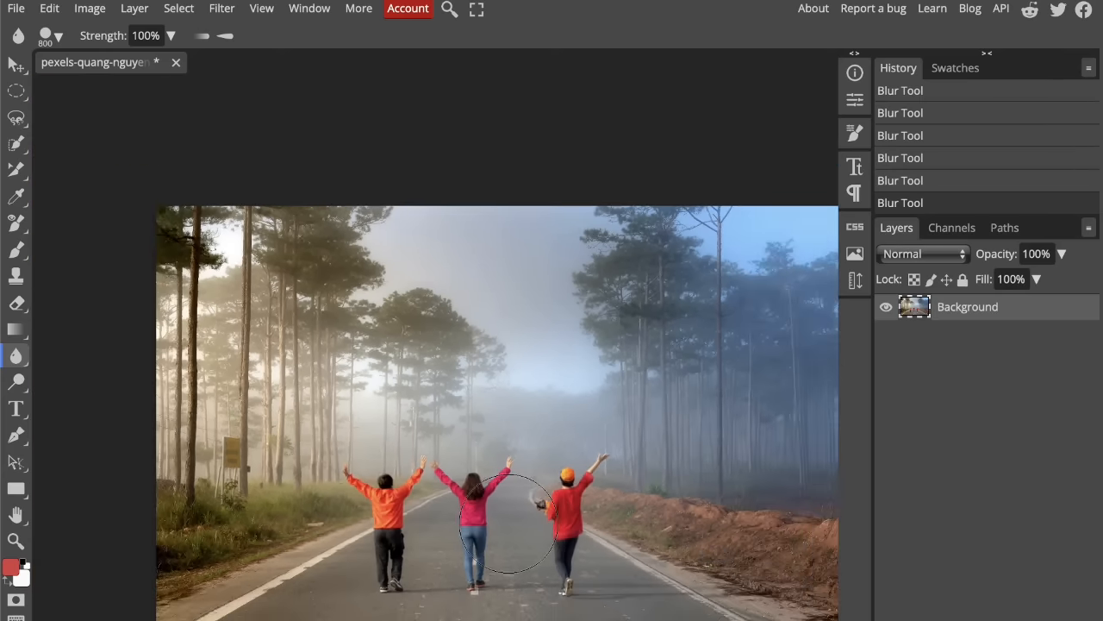
{"action": "scroll", "coordinate": [517, 523], "scroll_direction": "up", "scroll_amount": 4}
{"action": "scroll", "coordinate": [517, 522], "scroll_direction": "down", "scroll_amount": 3}
{"action": "left_click_drag", "start_coordinate": [570, 620], "coordinate": [514, 594]}
{"action": "scroll", "coordinate": [497, 545], "scroll_direction": "up", "scroll_amount": 4}
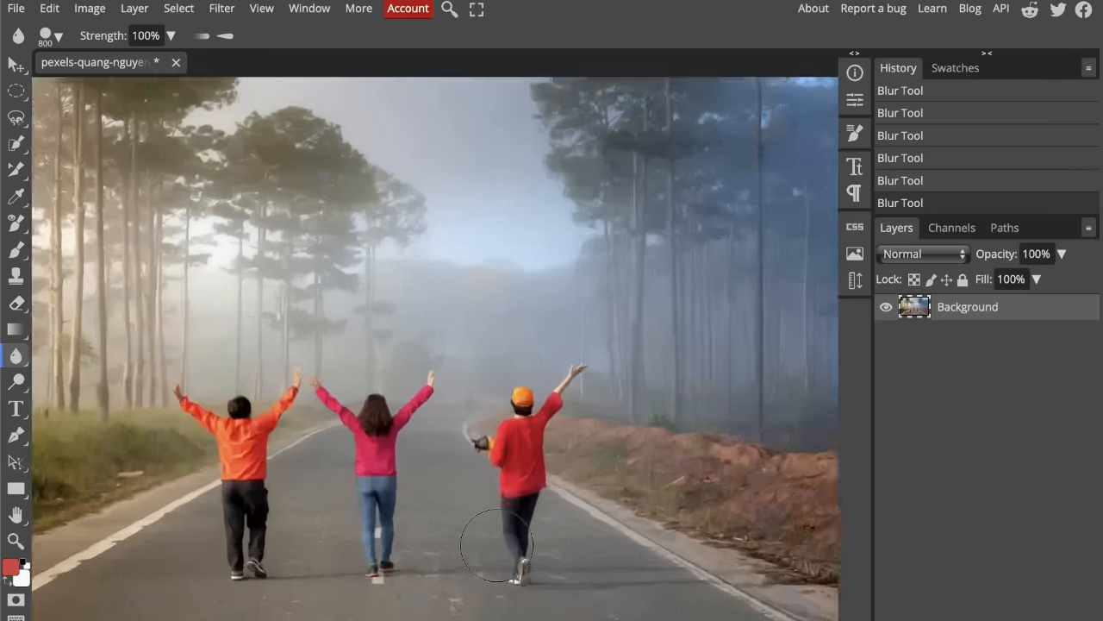
{"action": "scroll", "coordinate": [497, 545], "scroll_direction": "down", "scroll_amount": 4}
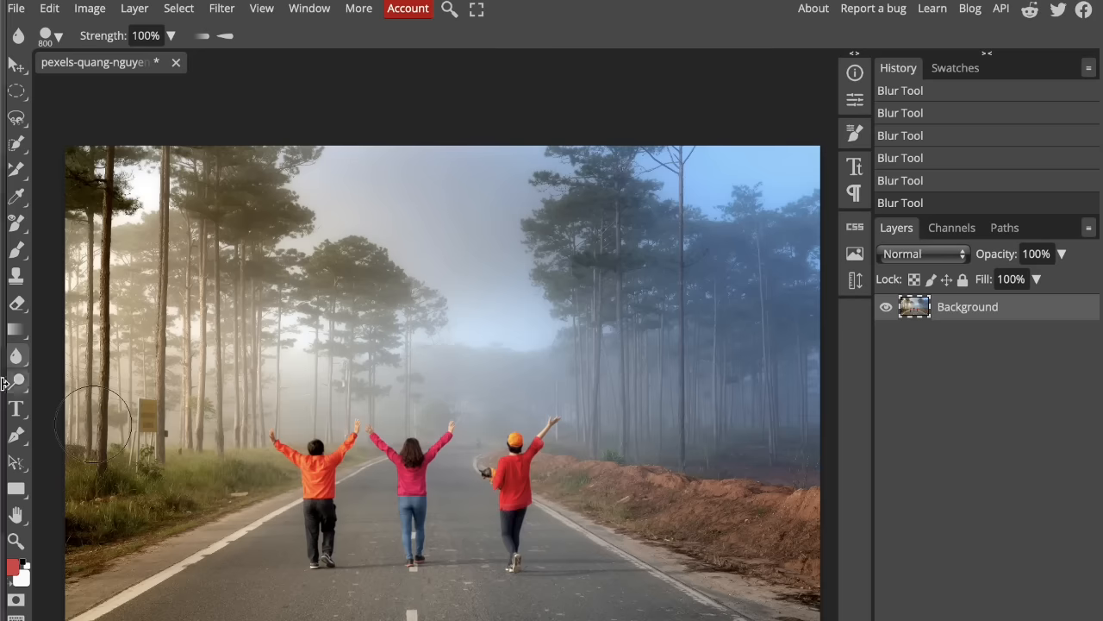
Sharpen the tree crowns on both sides of the misty gap with the Sharpen Tool at brush size 350 and 50% strength.
{"action": "right_click", "coordinate": [16, 356]}
{"action": "left_click", "coordinate": [50, 385]}
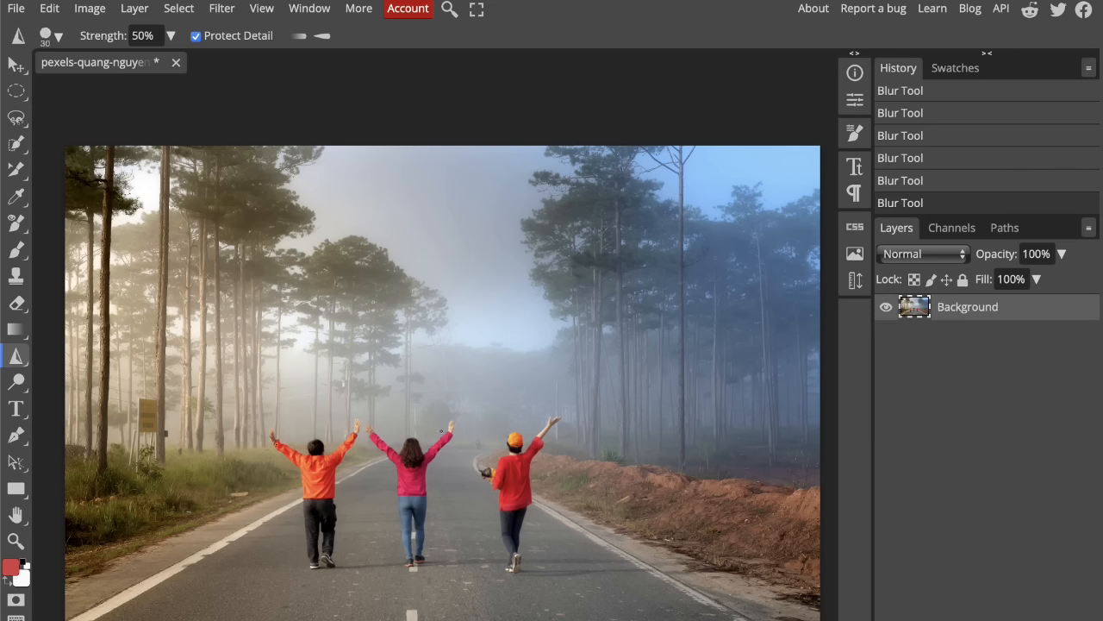
{"action": "key", "text": "bracketright"}
{"action": "key", "text": "bracketright"}
{"action": "key", "text": "bracketright"}
{"action": "key", "text": "bracketright"}
{"action": "key", "text": "bracketright"}
{"action": "key", "text": "bracketright"}
{"action": "key", "text": "bracketright"}
{"action": "key", "text": "bracketright"}
{"action": "key", "text": "bracketright"}
{"action": "key", "text": "bracketright"}
{"action": "mouse_move", "coordinate": [418, 310]}
{"action": "left_mouse_down"}
{"action": "mouse_move", "coordinate": [446, 356]}
{"action": "mouse_move", "coordinate": [407, 362]}
{"action": "mouse_move", "coordinate": [412, 299]}
{"action": "left_mouse_up"}
{"action": "scroll", "coordinate": [412, 299], "scroll_direction": "up", "scroll_amount": 3}
{"action": "scroll", "coordinate": [412, 299], "scroll_direction": "up", "scroll_amount": 4}
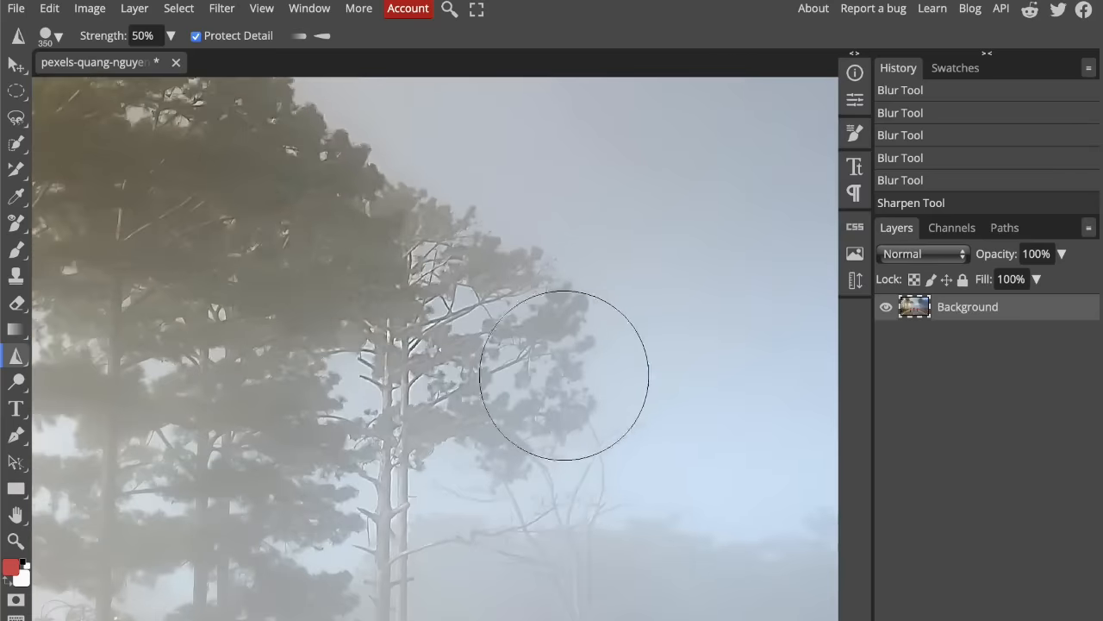
{"action": "mouse_move", "coordinate": [377, 239]}
{"action": "left_mouse_down"}
{"action": "mouse_move", "coordinate": [405, 471]}
{"action": "mouse_move", "coordinate": [384, 501]}
{"action": "mouse_move", "coordinate": [489, 449]}
{"action": "mouse_move", "coordinate": [683, 512]}
{"action": "mouse_move", "coordinate": [500, 531]}
{"action": "mouse_move", "coordinate": [595, 495]}
{"action": "mouse_move", "coordinate": [522, 616]}
{"action": "mouse_move", "coordinate": [538, 429]}
{"action": "mouse_move", "coordinate": [407, 242]}
{"action": "mouse_move", "coordinate": [218, 253]}
{"action": "mouse_move", "coordinate": [465, 329]}
{"action": "mouse_move", "coordinate": [394, 567]}
{"action": "mouse_move", "coordinate": [444, 183]}
{"action": "left_mouse_up"}
{"action": "scroll", "coordinate": [439, 185], "scroll_direction": "down", "scroll_amount": 1}
{"action": "scroll", "coordinate": [439, 185], "scroll_direction": "down", "scroll_amount": 3}
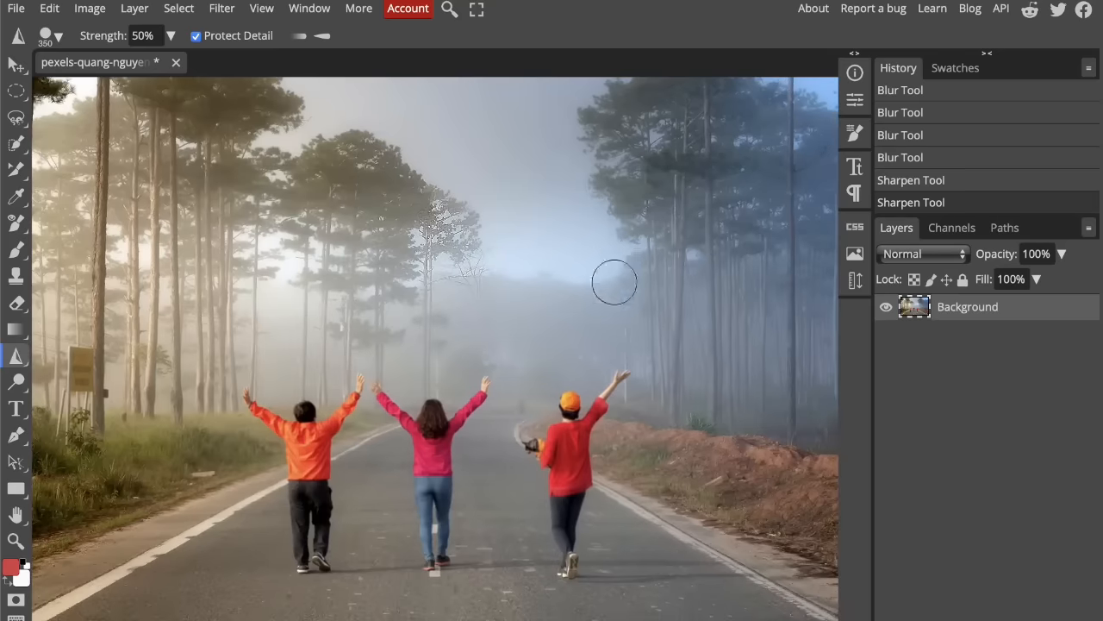
{"action": "left_click_drag", "start_coordinate": [614, 164], "coordinate": [635, 188]}
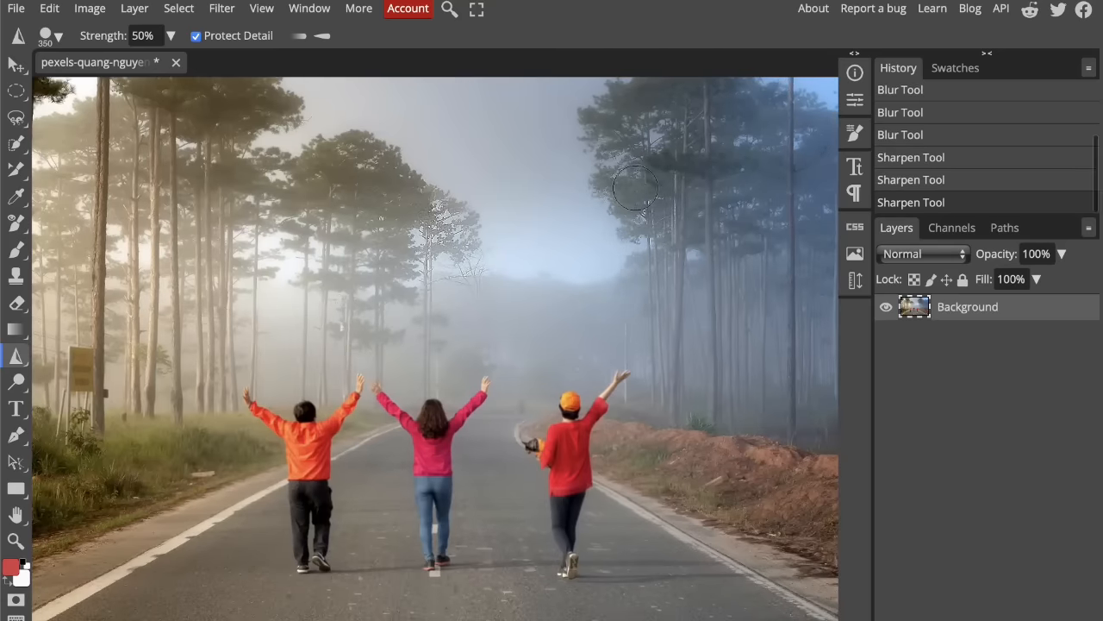
Smudge the misty sky and the inner edge of the right-hand trees upward with the Smudge Tool at brush size 350 and 50% strength.
{"action": "left_click", "coordinate": [14, 357]}
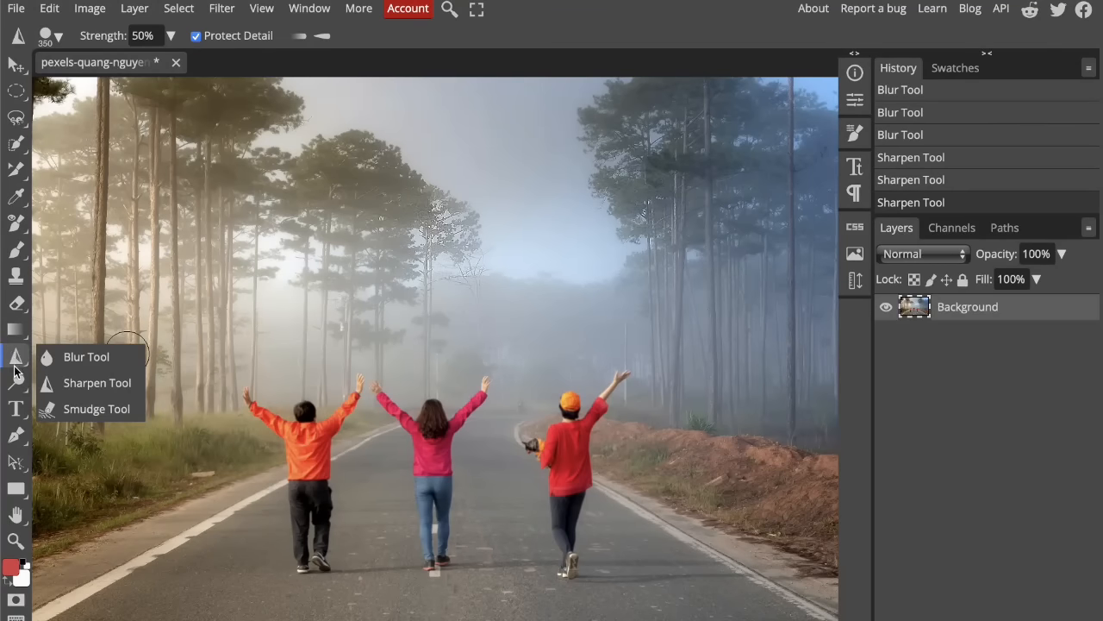
{"action": "left_click", "coordinate": [69, 410]}
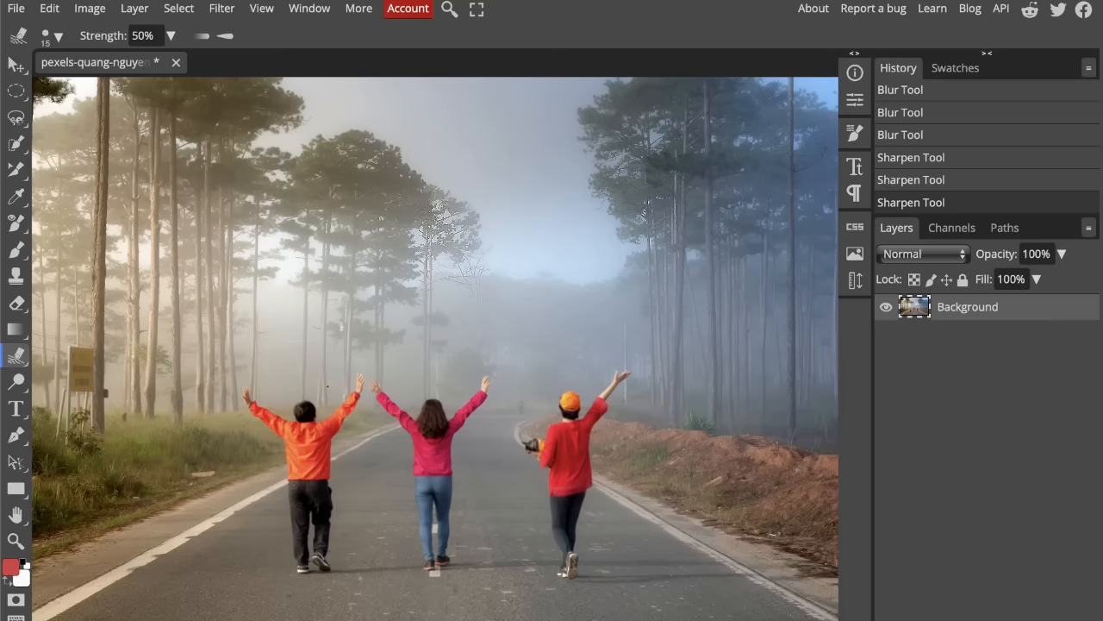
{"action": "key", "text": "bracketright"}
{"action": "key", "text": "bracketright"}
{"action": "key", "text": "bracketright"}
{"action": "key", "text": "bracketright"}
{"action": "key", "text": "bracketright"}
{"action": "scroll", "coordinate": [381, 362], "scroll_direction": "down", "scroll_amount": 2}
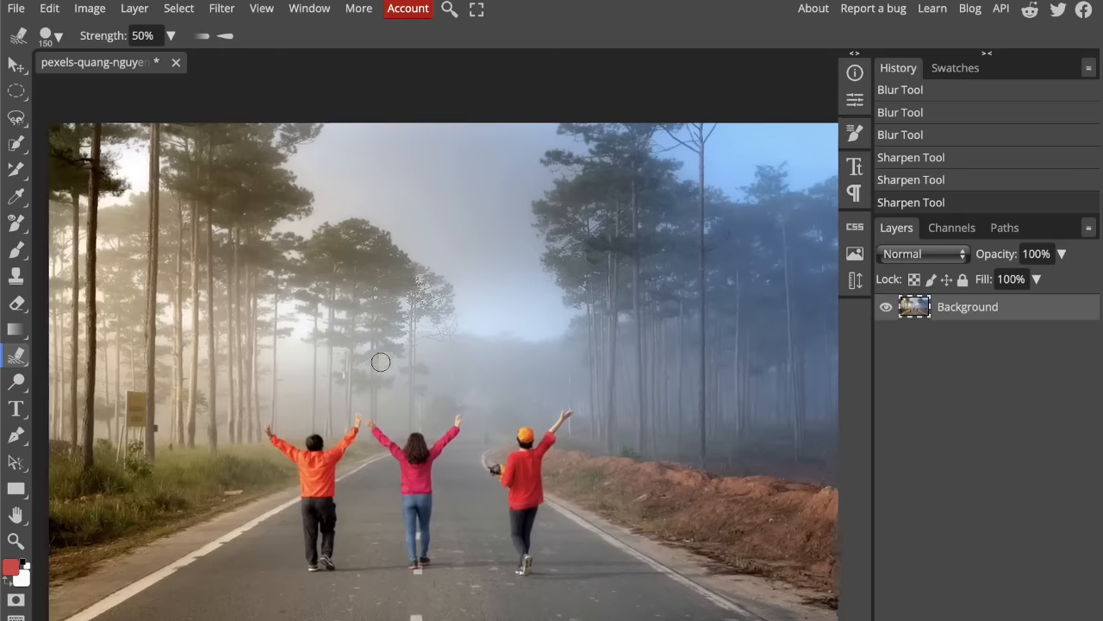
{"action": "key", "text": "bracketright"}
{"action": "key", "text": "bracketright"}
{"action": "key", "text": "bracketright"}
{"action": "key", "text": "bracketright"}
{"action": "key", "text": "bracketright"}
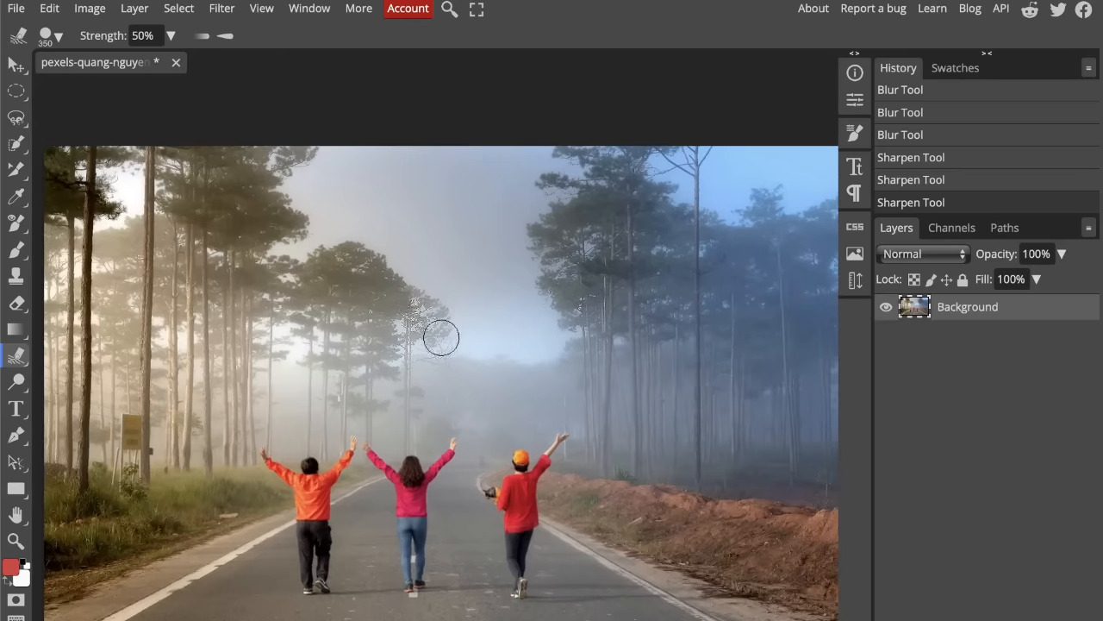
{"action": "mouse_move", "coordinate": [483, 363]}
{"action": "left_mouse_down"}
{"action": "mouse_move", "coordinate": [508, 365]}
{"action": "mouse_move", "coordinate": [541, 290]}
{"action": "left_mouse_up"}
{"action": "mouse_move", "coordinate": [566, 390]}
{"action": "left_mouse_down"}
{"action": "mouse_move", "coordinate": [560, 342]}
{"action": "mouse_move", "coordinate": [518, 283]}
{"action": "left_mouse_up"}
{"action": "mouse_move", "coordinate": [492, 414]}
{"action": "left_mouse_down"}
{"action": "mouse_move", "coordinate": [520, 283]}
{"action": "mouse_move", "coordinate": [561, 335]}
{"action": "mouse_move", "coordinate": [485, 329]}
{"action": "mouse_move", "coordinate": [491, 307]}
{"action": "mouse_move", "coordinate": [548, 280]}
{"action": "mouse_move", "coordinate": [523, 246]}
{"action": "mouse_move", "coordinate": [572, 210]}
{"action": "mouse_move", "coordinate": [548, 193]}
{"action": "mouse_move", "coordinate": [560, 173]}
{"action": "mouse_move", "coordinate": [595, 165]}
{"action": "mouse_move", "coordinate": [564, 149]}
{"action": "left_mouse_up"}
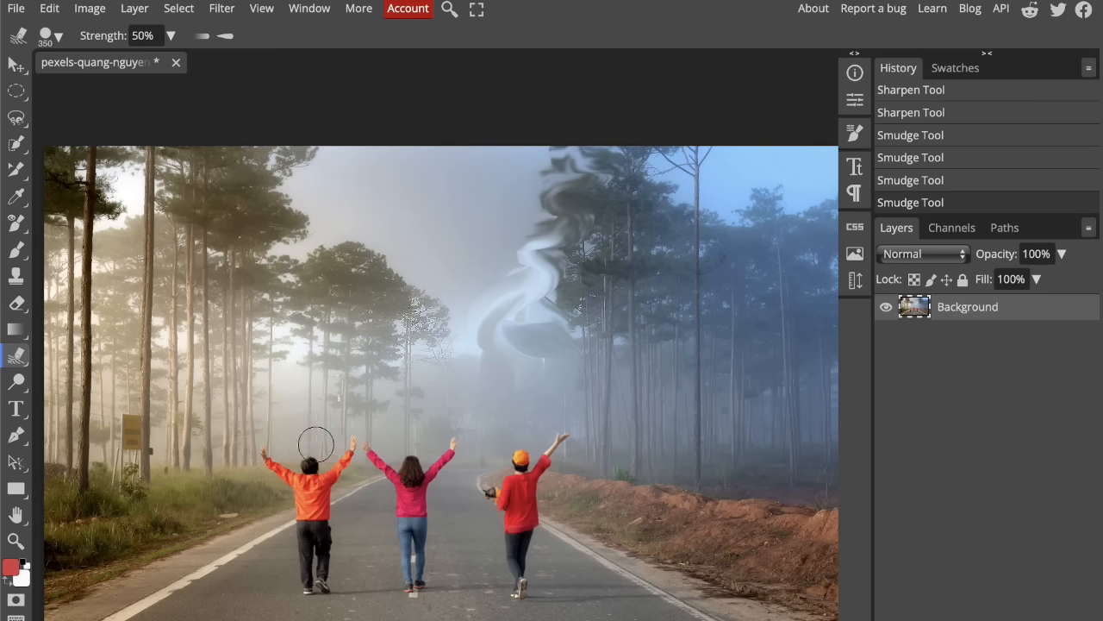
Switch to the Dodge Tool with brush size 500, try the Shadows range over the right-hand trees and undo the stroke.
{"action": "left_click", "coordinate": [19, 383]}
{"action": "left_click", "coordinate": [84, 387]}
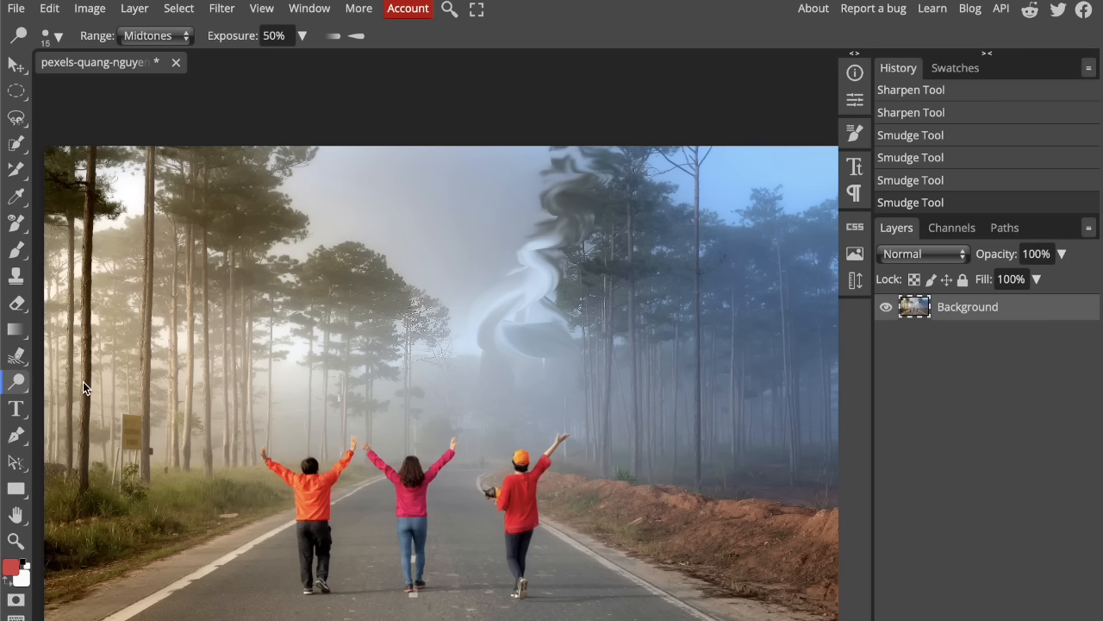
{"action": "key", "text": "bracketright"}
{"action": "left_click", "coordinate": [164, 35]}
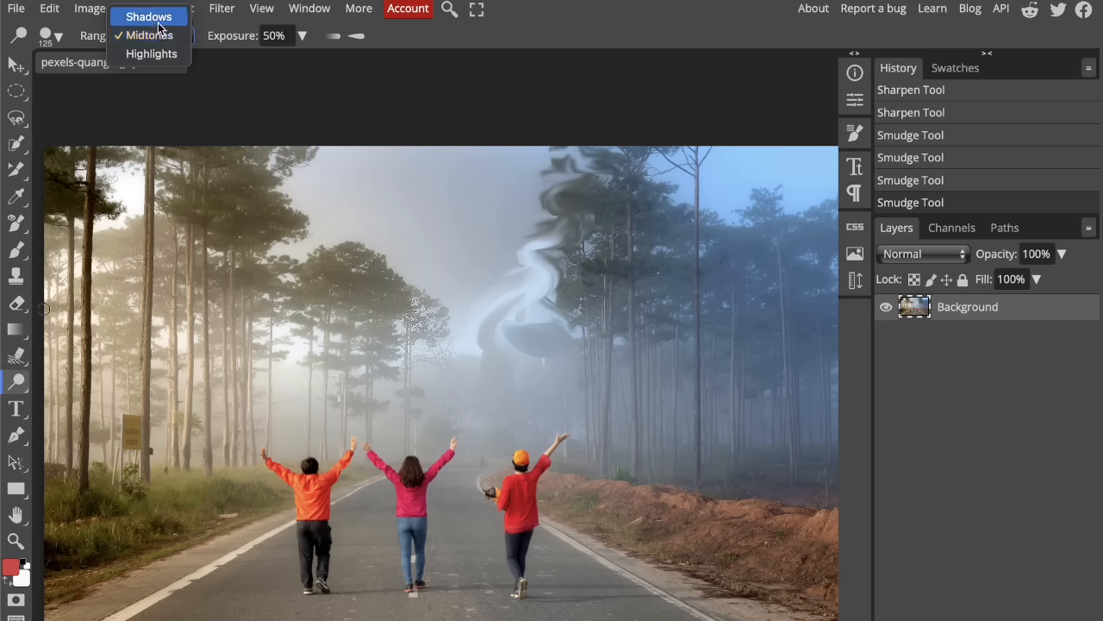
{"action": "left_click", "coordinate": [148, 17]}
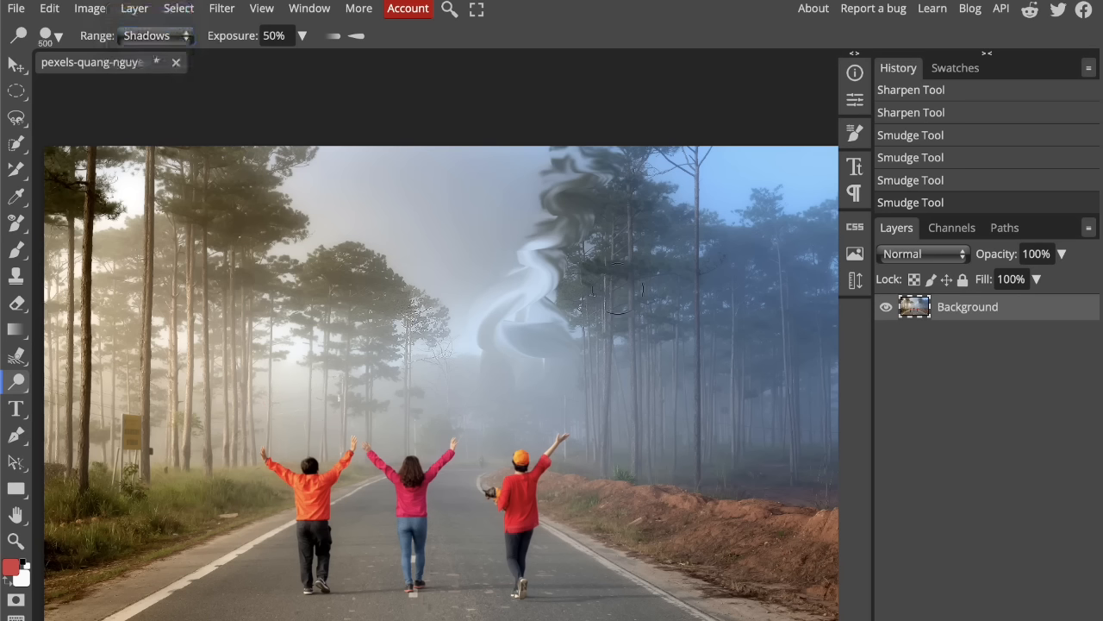
{"action": "mouse_move", "coordinate": [618, 290]}
{"action": "left_mouse_down"}
{"action": "mouse_move", "coordinate": [684, 262]}
{"action": "mouse_move", "coordinate": [660, 216]}
{"action": "mouse_move", "coordinate": [655, 293]}
{"action": "mouse_move", "coordinate": [603, 394]}
{"action": "left_mouse_up"}
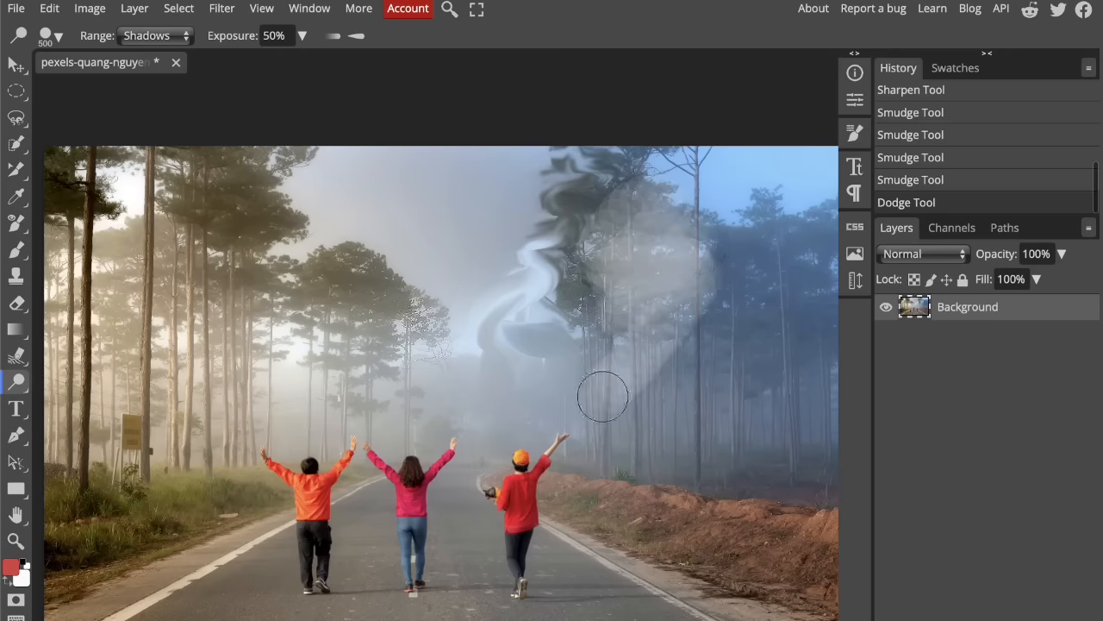
{"action": "key", "text": "ctrl+z"}
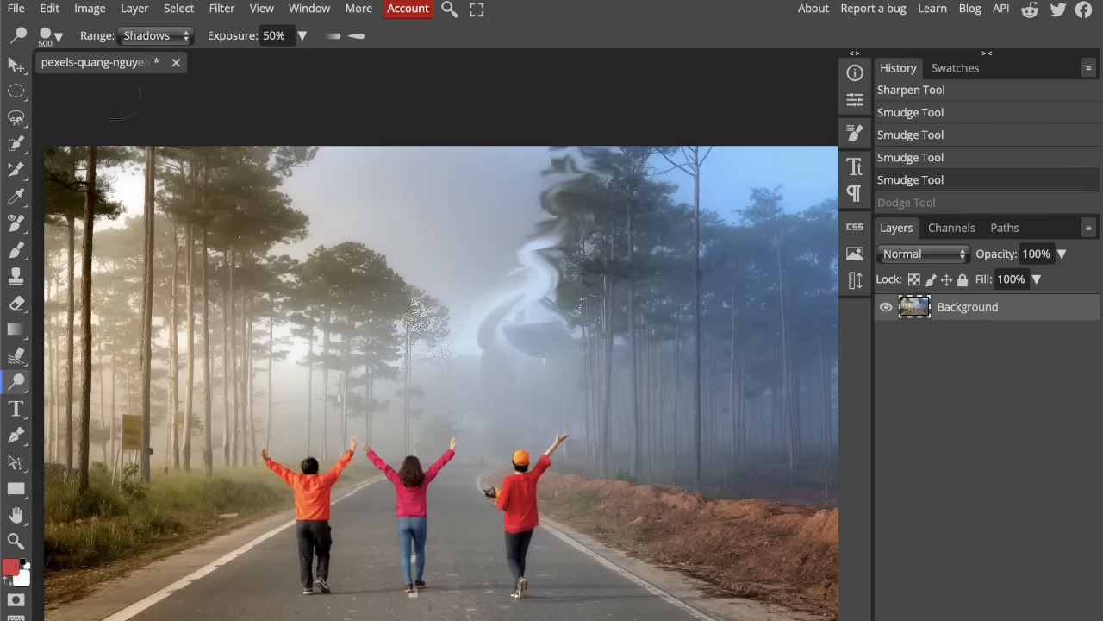
Set the dodge range to Midtones, undo a trial stroke over the right-hand trees and lighten the smaller trees above the two left people.
{"action": "left_click", "coordinate": [151, 36]}
{"action": "left_click", "coordinate": [160, 53]}
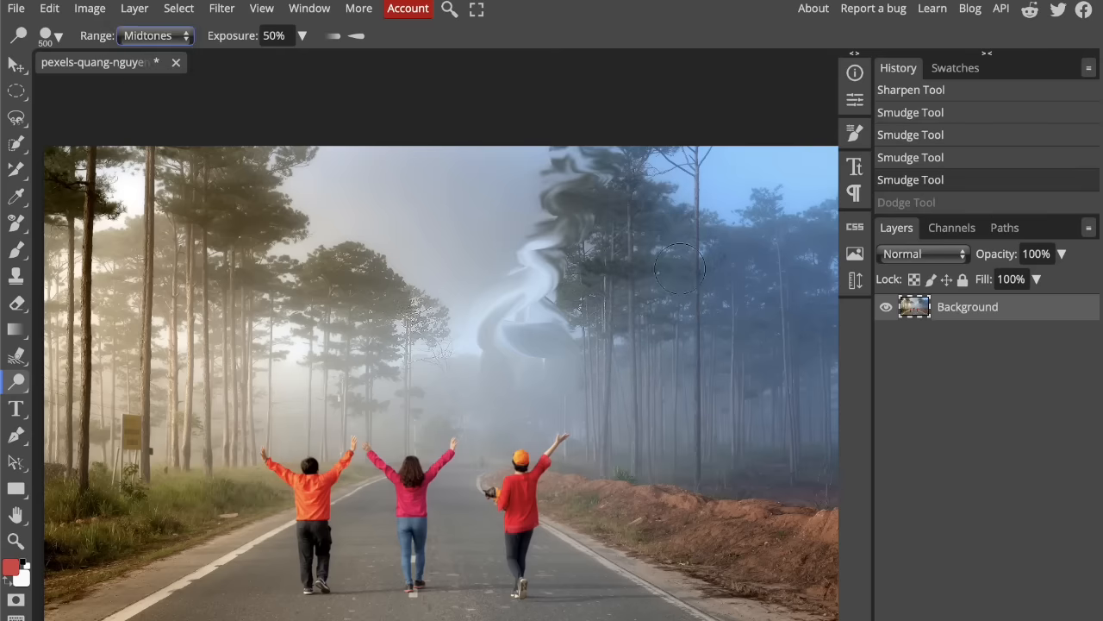
{"action": "mouse_move", "coordinate": [689, 320]}
{"action": "left_mouse_down"}
{"action": "mouse_move", "coordinate": [690, 301]}
{"action": "mouse_move", "coordinate": [613, 275]}
{"action": "mouse_move", "coordinate": [655, 250]}
{"action": "mouse_move", "coordinate": [724, 284]}
{"action": "mouse_move", "coordinate": [672, 466]}
{"action": "mouse_move", "coordinate": [805, 280]}
{"action": "mouse_move", "coordinate": [677, 445]}
{"action": "left_mouse_up"}
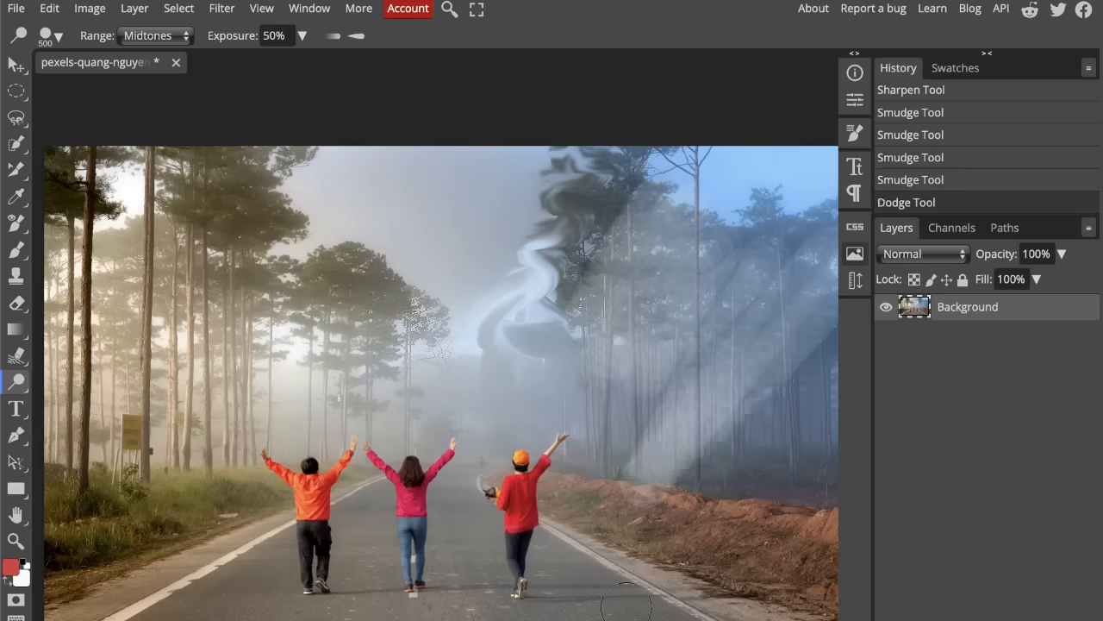
{"action": "key", "text": "ctrl+z"}
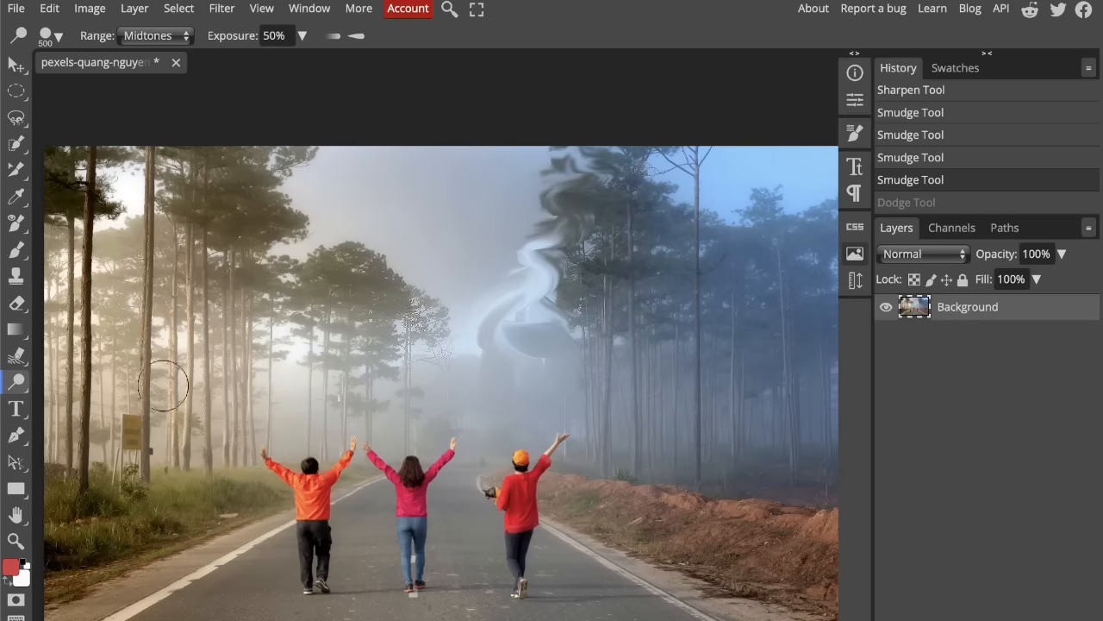
{"action": "mouse_move", "coordinate": [334, 268]}
{"action": "left_mouse_down"}
{"action": "mouse_move", "coordinate": [390, 290]}
{"action": "mouse_move", "coordinate": [325, 285]}
{"action": "mouse_move", "coordinate": [338, 300]}
{"action": "mouse_move", "coordinate": [340, 423]}
{"action": "mouse_move", "coordinate": [429, 325]}
{"action": "mouse_move", "coordinate": [335, 283]}
{"action": "mouse_move", "coordinate": [275, 328]}
{"action": "mouse_move", "coordinate": [327, 306]}
{"action": "left_mouse_up"}
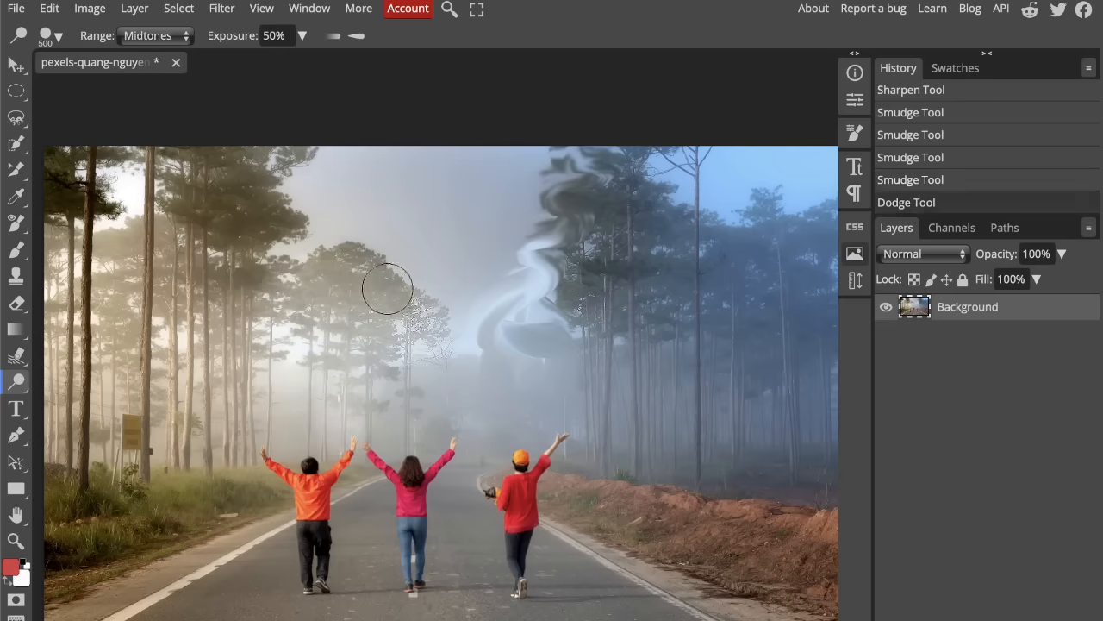
{"action": "mouse_move", "coordinate": [339, 367]}
{"action": "left_mouse_down"}
{"action": "mouse_move", "coordinate": [345, 431]}
{"action": "mouse_move", "coordinate": [372, 282]}
{"action": "mouse_move", "coordinate": [335, 263]}
{"action": "mouse_move", "coordinate": [398, 290]}
{"action": "mouse_move", "coordinate": [429, 328]}
{"action": "left_mouse_up"}
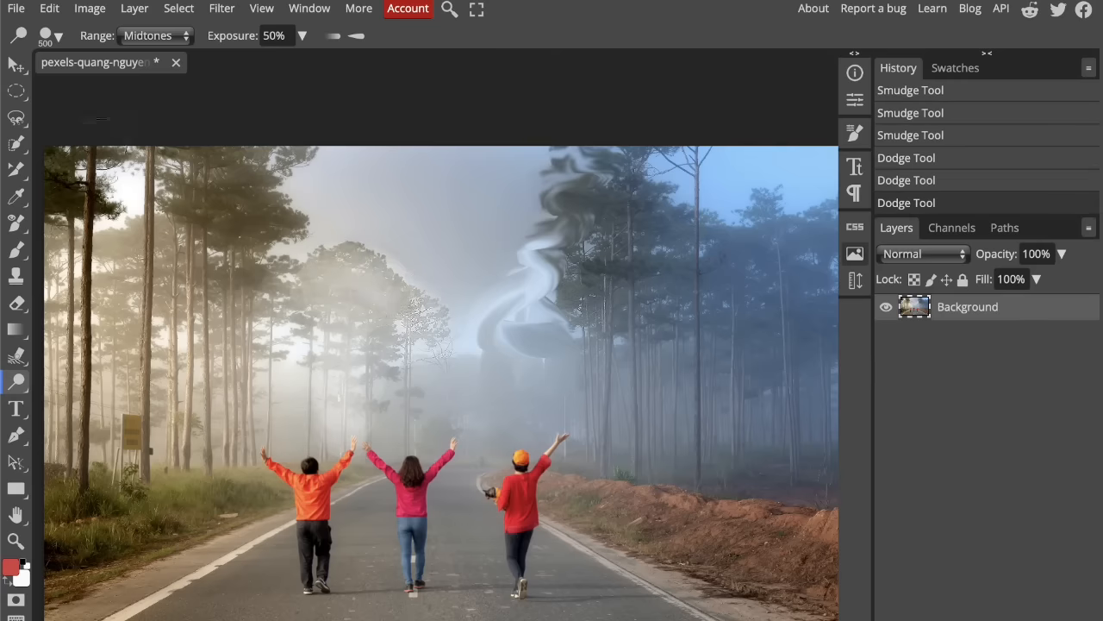
Lower the dodge exposure to 19% and lighten the tall trees at the photo's left.
{"action": "left_click", "coordinate": [286, 35]}
{"action": "left_click", "coordinate": [301, 39]}
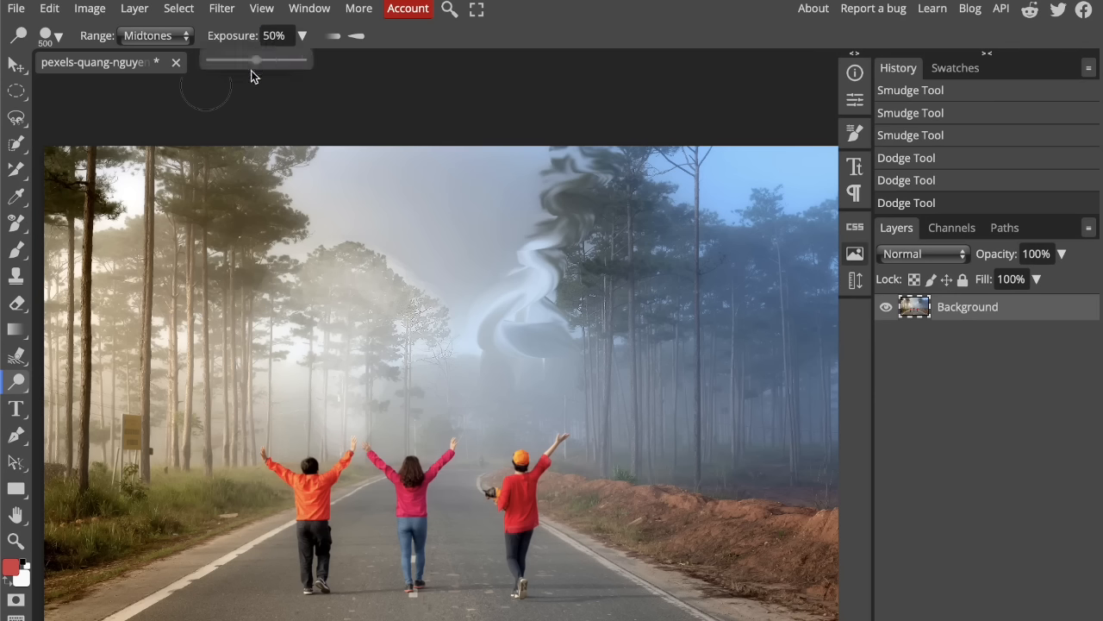
{"action": "left_click_drag", "start_coordinate": [249, 61], "coordinate": [229, 62]}
{"action": "mouse_move", "coordinate": [234, 200]}
{"action": "left_mouse_down"}
{"action": "mouse_move", "coordinate": [200, 211]}
{"action": "mouse_move", "coordinate": [232, 222]}
{"action": "mouse_move", "coordinate": [283, 206]}
{"action": "mouse_move", "coordinate": [225, 186]}
{"action": "mouse_move", "coordinate": [253, 229]}
{"action": "mouse_move", "coordinate": [281, 243]}
{"action": "mouse_move", "coordinate": [226, 204]}
{"action": "mouse_move", "coordinate": [181, 202]}
{"action": "mouse_move", "coordinate": [278, 183]}
{"action": "mouse_move", "coordinate": [296, 141]}
{"action": "mouse_move", "coordinate": [179, 169]}
{"action": "mouse_move", "coordinate": [283, 216]}
{"action": "mouse_move", "coordinate": [241, 259]}
{"action": "left_mouse_up"}
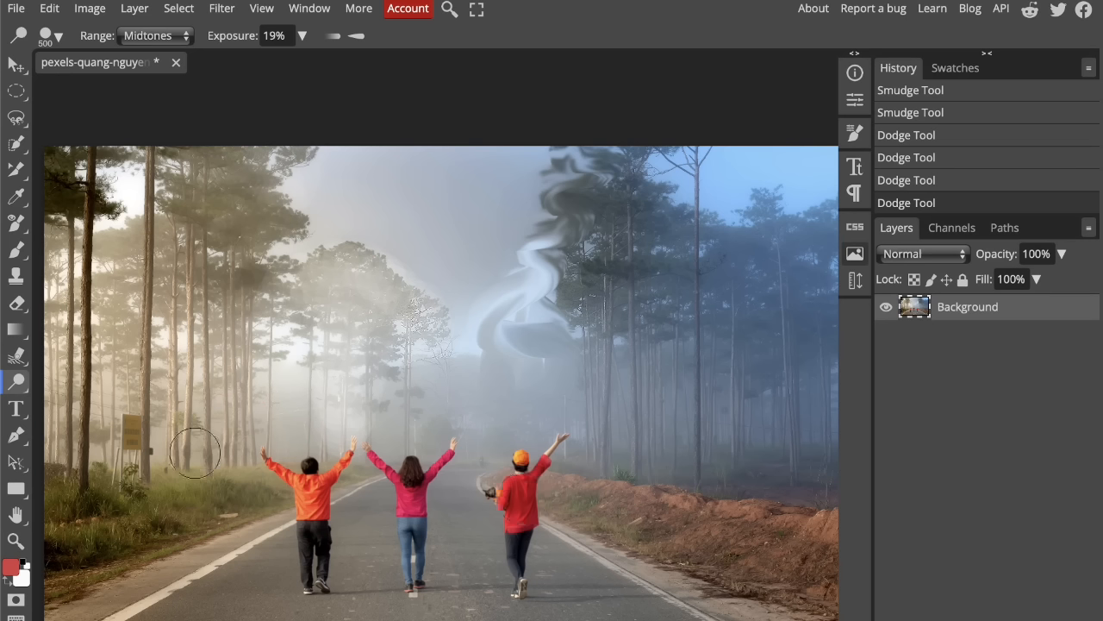
Darken the sky between the trees with the Burn Tool at brush size 600, Midtones range and 50% exposure.
{"action": "right_click", "coordinate": [15, 381]}
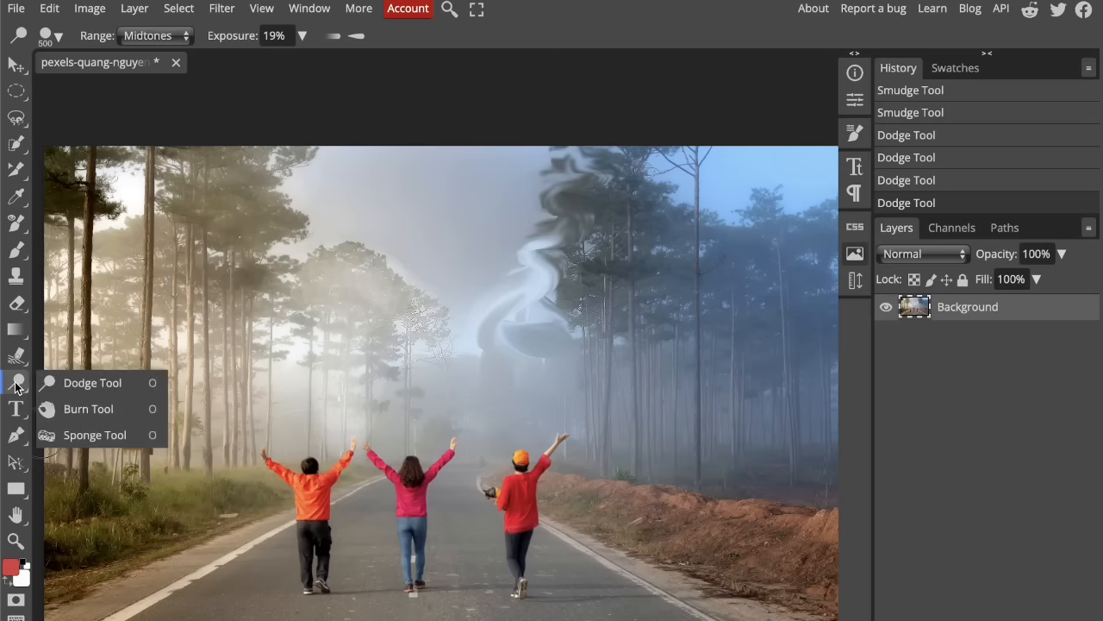
{"action": "left_click", "coordinate": [50, 420]}
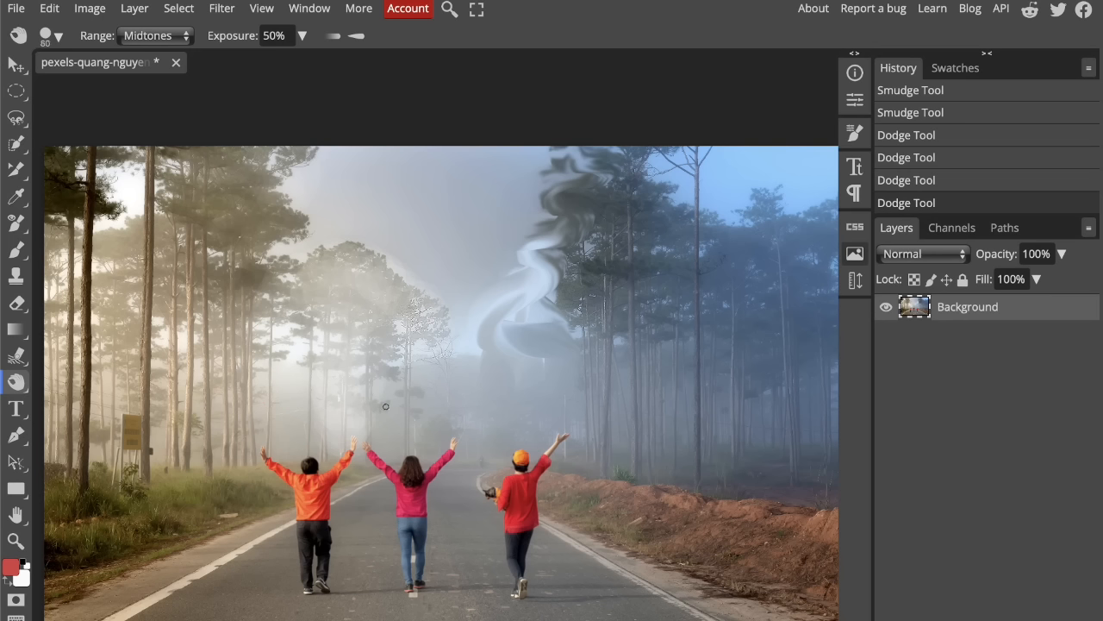
{"action": "key", "text": "bracketright"}
{"action": "key", "text": "bracketright"}
{"action": "key", "text": "bracketright"}
{"action": "key", "text": "bracketright"}
{"action": "key", "text": "bracketright"}
{"action": "key", "text": "bracketright"}
{"action": "key", "text": "bracketright"}
{"action": "key", "text": "bracketright"}
{"action": "mouse_move", "coordinate": [493, 257]}
{"action": "left_mouse_down"}
{"action": "mouse_move", "coordinate": [505, 172]}
{"action": "mouse_move", "coordinate": [438, 165]}
{"action": "left_mouse_up"}
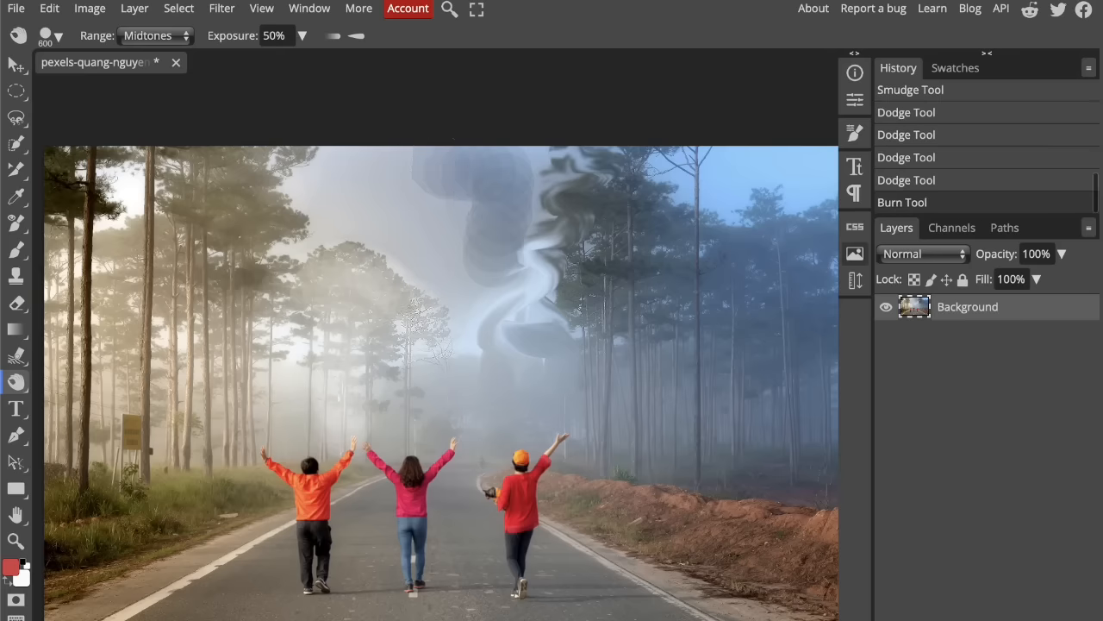
Undo the burn over the sky and reduce the burn brush size to 200.
{"action": "key", "text": "ctrl+z"}
{"action": "key", "text": "bracketleft"}
{"action": "key", "text": "bracketleft"}
{"action": "key", "text": "bracketleft"}
{"action": "key", "text": "bracketleft"}
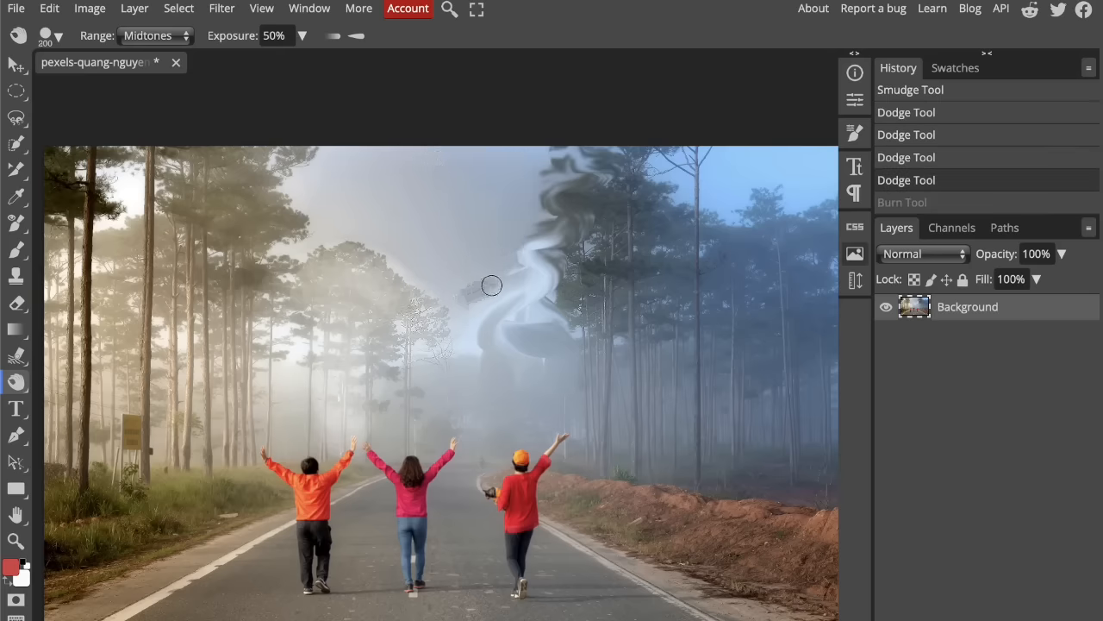
{"action": "key", "text": "ctrl+shift+z"}
{"action": "key", "text": "ctrl+z"}
Try burning the fog above the road in the Midtones range and in the Highlights range, undoing each stroke.
{"action": "mouse_move", "coordinate": [497, 390]}
{"action": "left_mouse_down"}
{"action": "mouse_move", "coordinate": [411, 401]}
{"action": "mouse_move", "coordinate": [456, 403]}
{"action": "left_mouse_up"}
{"action": "key", "text": "ctrl+z"}
{"action": "left_click", "coordinate": [186, 34]}
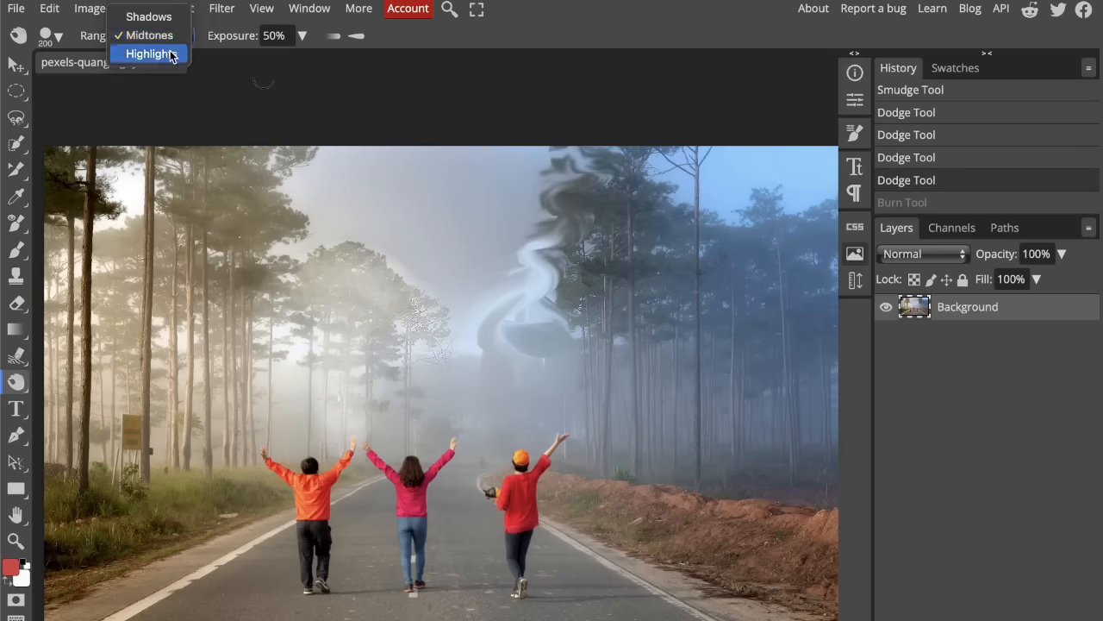
{"action": "left_click", "coordinate": [168, 54]}
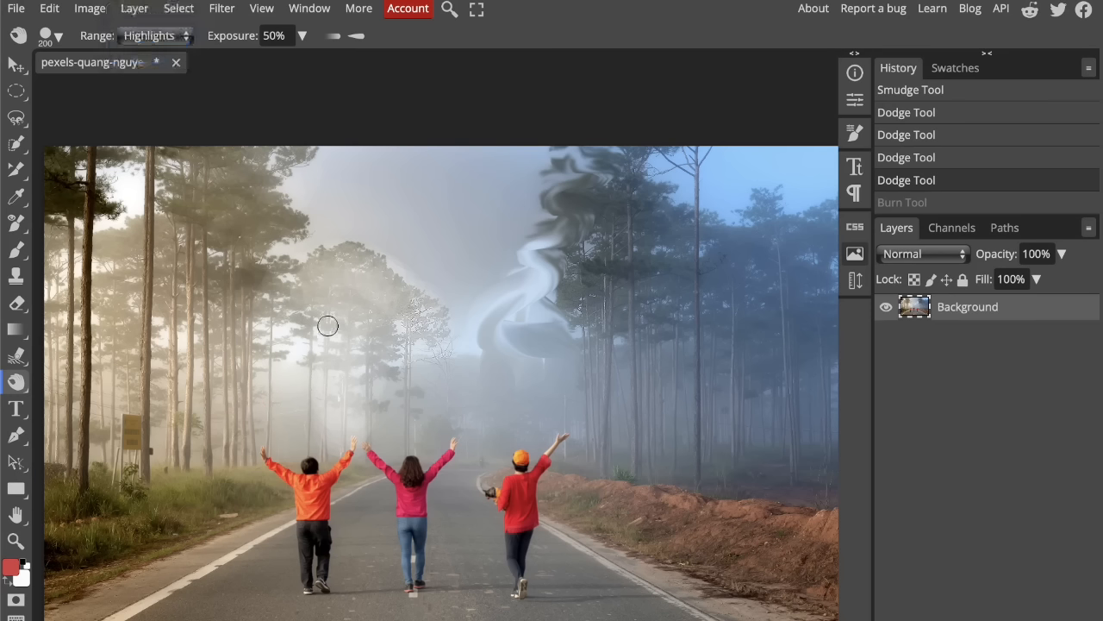
{"action": "mouse_move", "coordinate": [419, 441]}
{"action": "left_mouse_down"}
{"action": "mouse_move", "coordinate": [410, 381]}
{"action": "mouse_move", "coordinate": [400, 453]}
{"action": "mouse_move", "coordinate": [403, 334]}
{"action": "mouse_move", "coordinate": [442, 367]}
{"action": "mouse_move", "coordinate": [456, 414]}
{"action": "mouse_move", "coordinate": [492, 434]}
{"action": "left_mouse_up"}
{"action": "key", "text": "ctrl+z"}
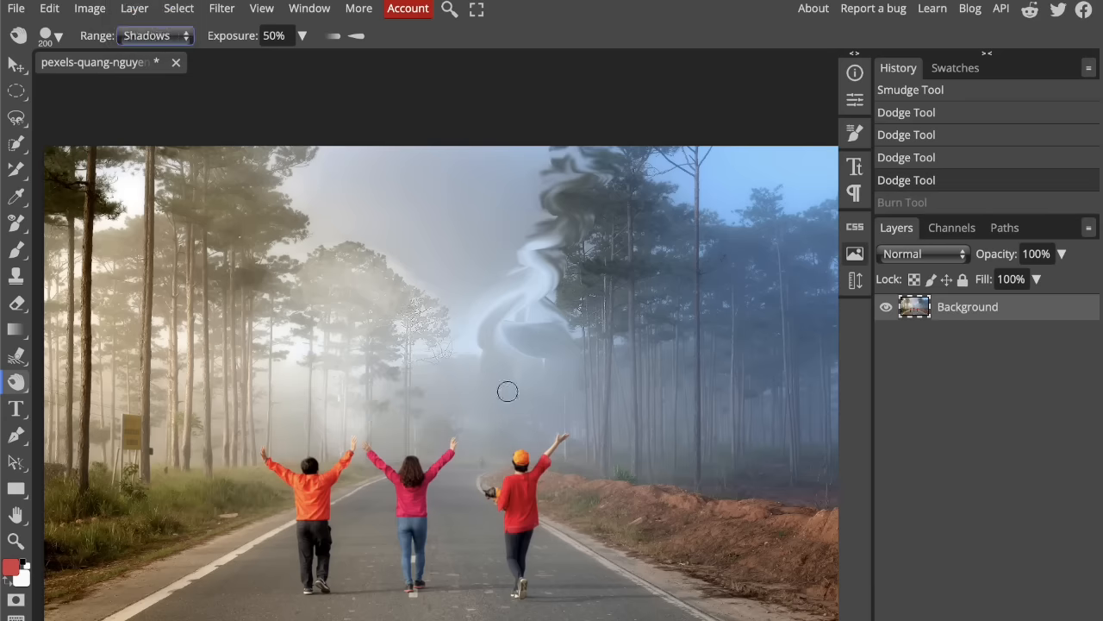
Set the burn range to Shadows and brush size to 250, undoing trial strokes over the central fog and right-hand trees.
{"action": "left_click_drag", "start_coordinate": [453, 431], "coordinate": [479, 236]}
{"action": "key", "text": "ctrl+z"}
{"action": "key", "text": "]"}
{"action": "mouse_move", "coordinate": [725, 478]}
{"action": "left_mouse_down"}
{"action": "mouse_move", "coordinate": [717, 390]}
{"action": "mouse_move", "coordinate": [741, 435]}
{"action": "mouse_move", "coordinate": [749, 377]}
{"action": "mouse_move", "coordinate": [756, 440]}
{"action": "mouse_move", "coordinate": [780, 405]}
{"action": "left_mouse_up"}
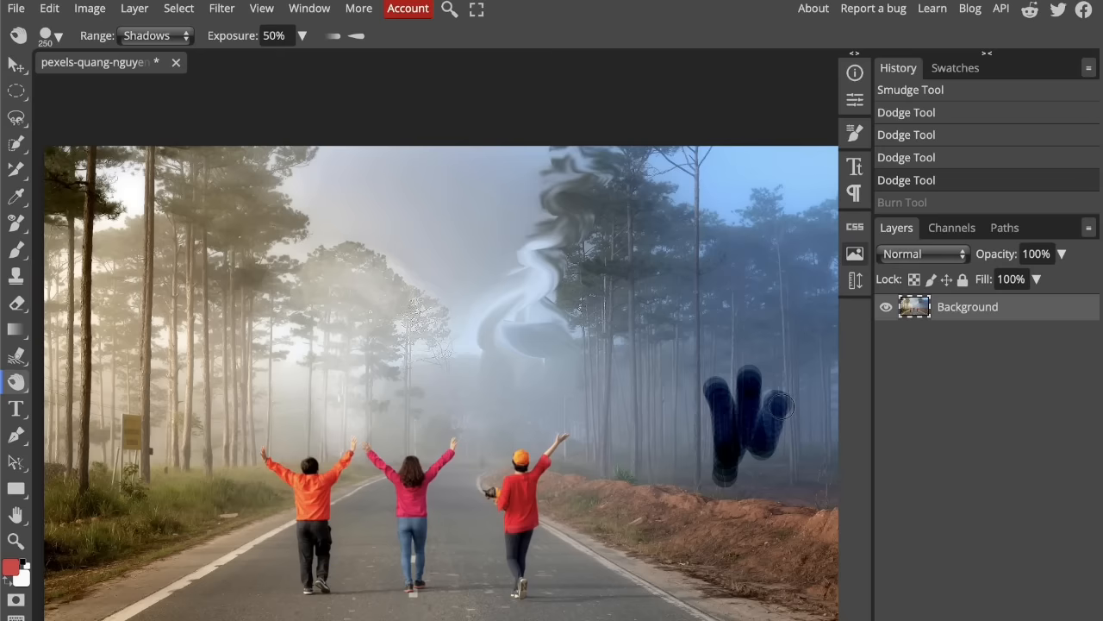
{"action": "mouse_move", "coordinate": [780, 405]}
{"action": "left_mouse_down"}
{"action": "mouse_move", "coordinate": [795, 434]}
{"action": "mouse_move", "coordinate": [818, 409]}
{"action": "mouse_move", "coordinate": [832, 450]}
{"action": "left_mouse_up"}
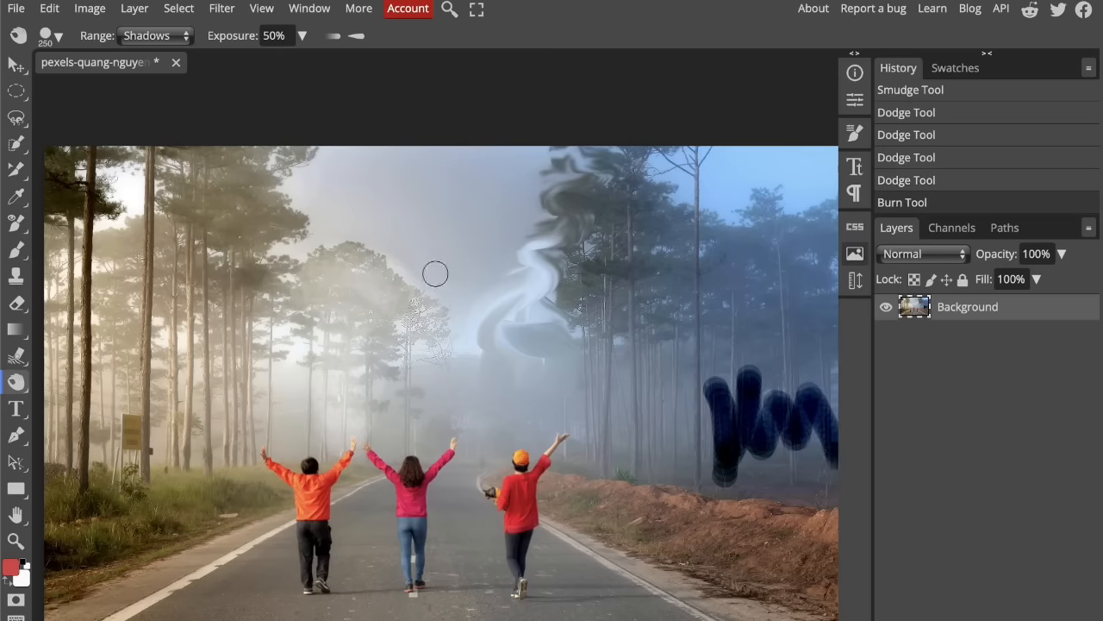
{"action": "key", "text": "ctrl+z"}
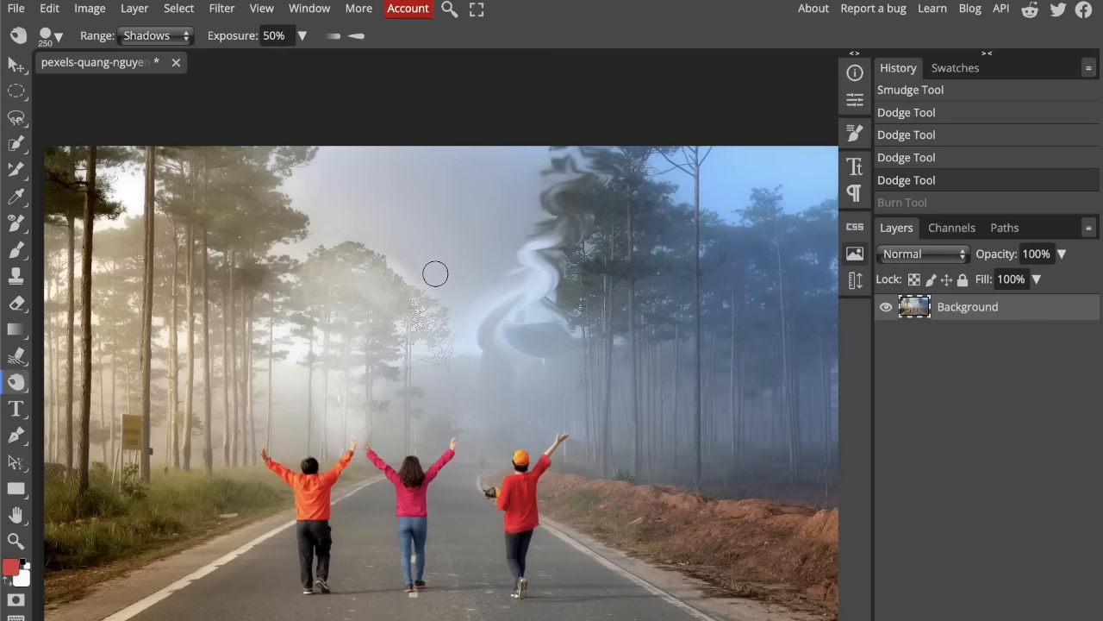
Lower the burn exposure to 11% and darken the shadows among the photo's right-hand trees.
{"action": "left_click", "coordinate": [301, 35]}
{"action": "left_click_drag", "start_coordinate": [256, 60], "coordinate": [222, 60]}
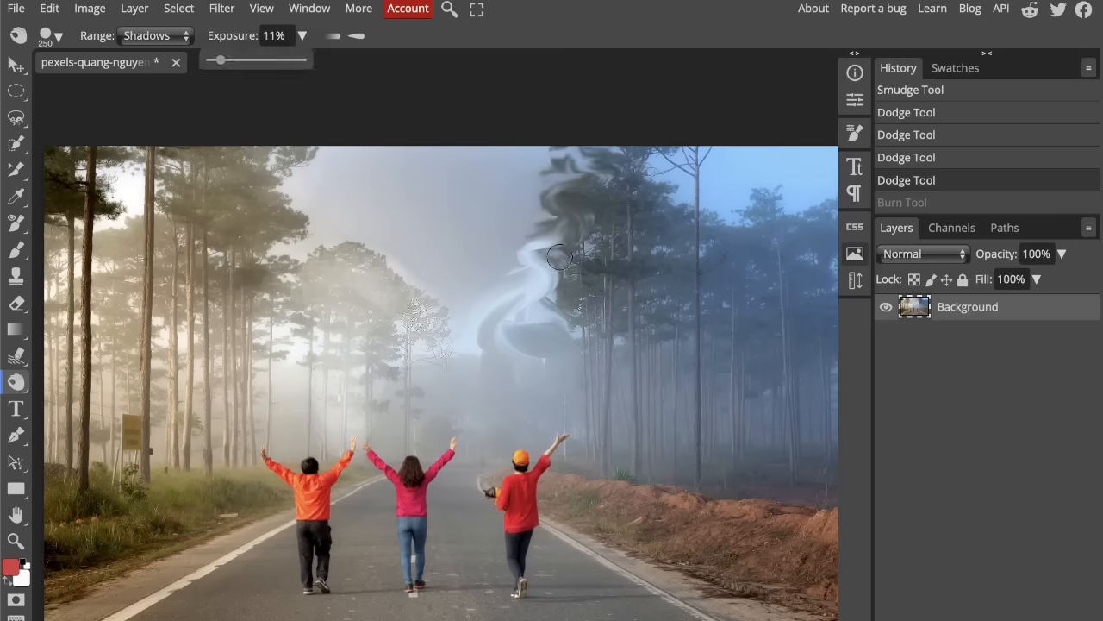
{"action": "mouse_move", "coordinate": [771, 415]}
{"action": "left_mouse_down"}
{"action": "mouse_move", "coordinate": [767, 446]}
{"action": "mouse_move", "coordinate": [763, 386]}
{"action": "mouse_move", "coordinate": [742, 438]}
{"action": "mouse_move", "coordinate": [725, 425]}
{"action": "mouse_move", "coordinate": [690, 336]}
{"action": "mouse_move", "coordinate": [629, 397]}
{"action": "left_mouse_up"}
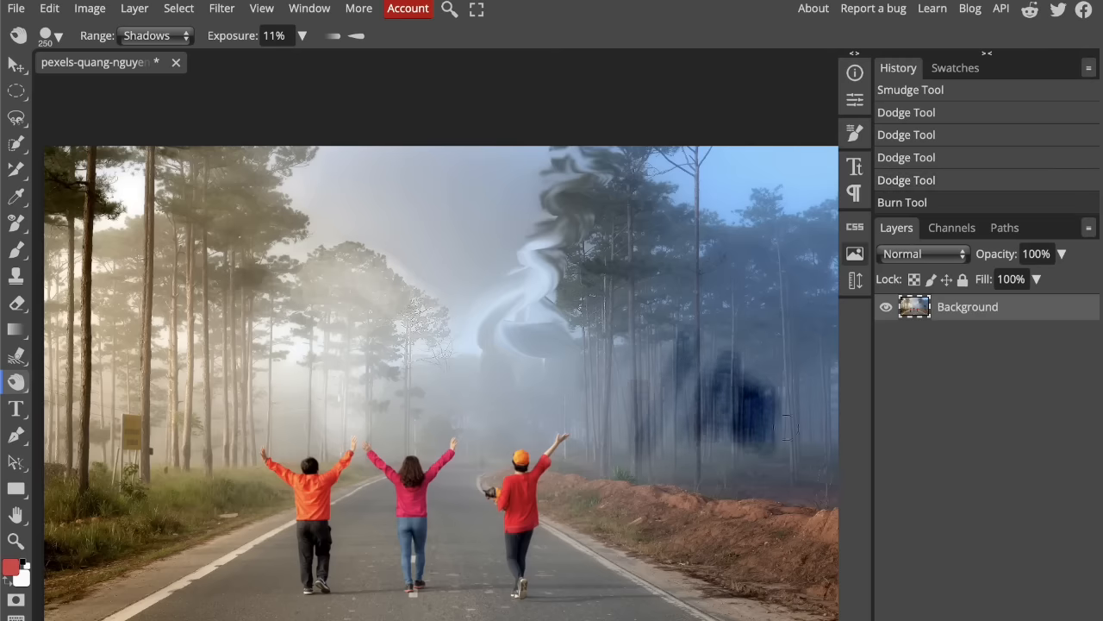
Try a heavier burn over the already darkened patch of the right-hand trees and undo that stroke.
{"action": "scroll", "coordinate": [783, 382], "scroll_direction": "up", "scroll_amount": 3}
{"action": "scroll", "coordinate": [783, 382], "scroll_direction": "up", "scroll_amount": 3}
{"action": "mouse_move", "coordinate": [666, 613]}
{"action": "left_mouse_down"}
{"action": "mouse_move", "coordinate": [614, 577]}
{"action": "mouse_move", "coordinate": [696, 406]}
{"action": "left_mouse_up"}
{"action": "scroll", "coordinate": [697, 406], "scroll_direction": "down", "scroll_amount": 3}
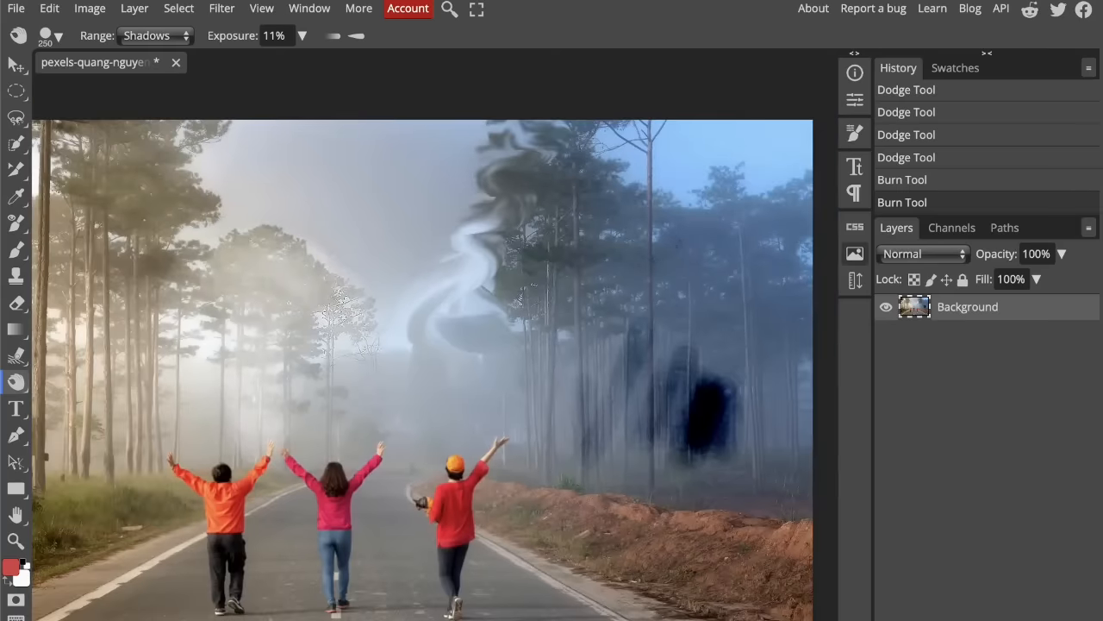
{"action": "key", "text": "ctrl+z"}
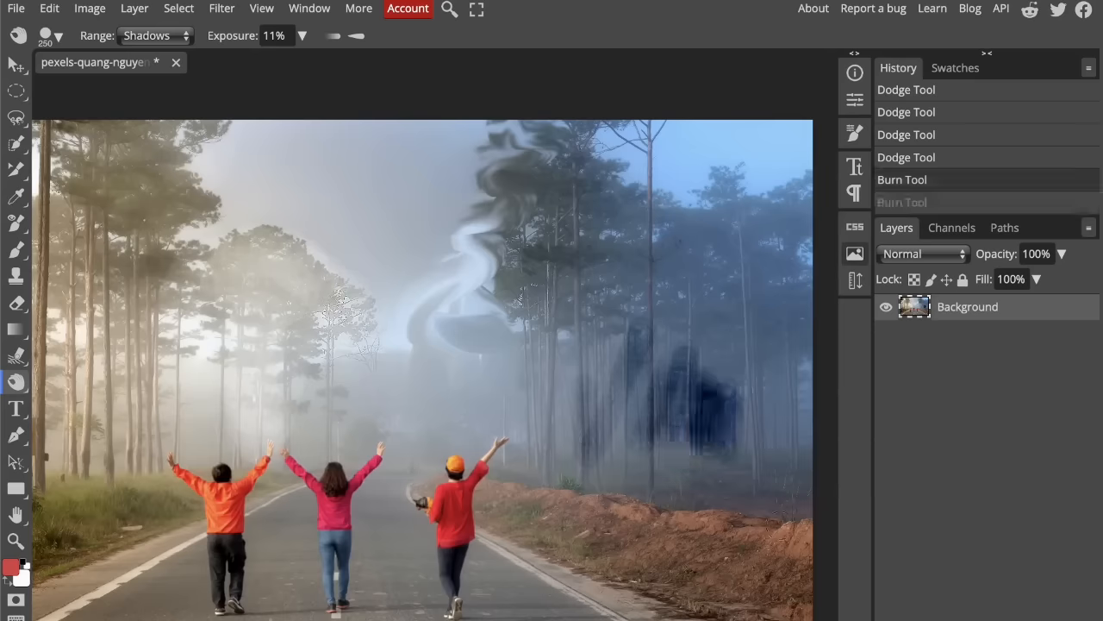
Saturate the tall trees at the photo's left with the Sponge Tool at brush size 500, Saturate mode and 100% flow.
{"action": "right_click", "coordinate": [18, 385]}
{"action": "left_click", "coordinate": [80, 434]}
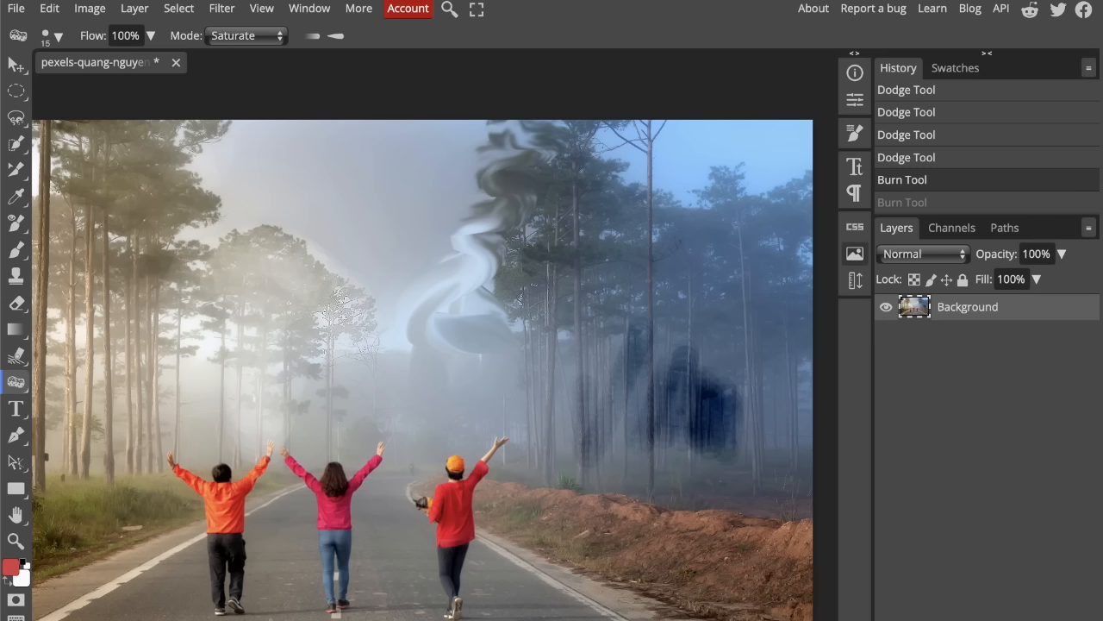
{"action": "left_click", "coordinate": [249, 37]}
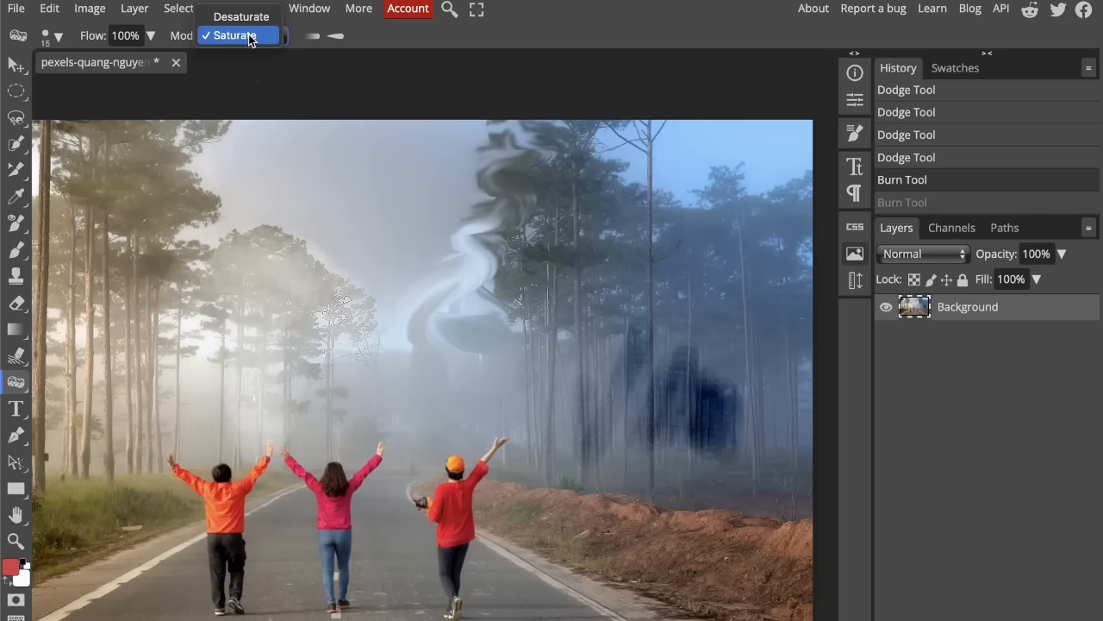
{"action": "left_click", "coordinate": [249, 37]}
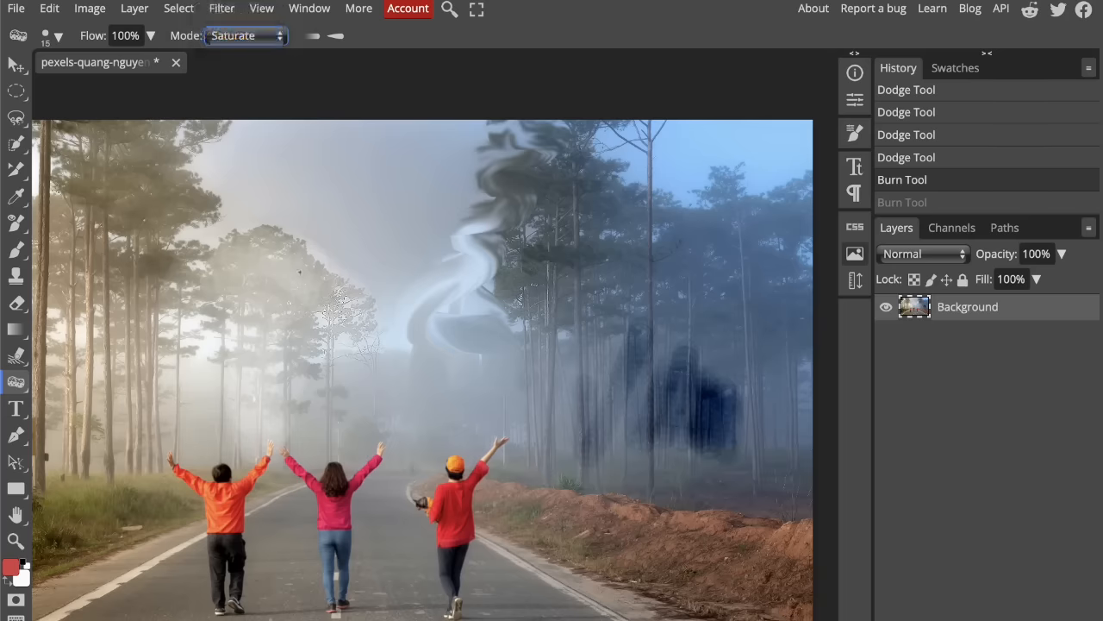
{"action": "key", "text": "bracketright"}
{"action": "key", "text": "bracketright"}
{"action": "key", "text": "bracketright"}
{"action": "key", "text": "bracketright"}
{"action": "key", "text": "bracketright"}
{"action": "key", "text": "bracketright"}
{"action": "key", "text": "bracketright"}
{"action": "key", "text": "bracketright"}
{"action": "key", "text": "bracketright"}
{"action": "key", "text": "bracketright"}
{"action": "key", "text": "bracketright"}
{"action": "key", "text": "bracketright"}
{"action": "key", "text": "bracketright"}
{"action": "key", "text": "bracketright"}
{"action": "key", "text": "bracketright"}
{"action": "key", "text": "bracketright"}
{"action": "key", "text": "bracketright"}
{"action": "key", "text": "bracketright"}
{"action": "key", "text": "bracketright"}
{"action": "key", "text": "bracketright"}
{"action": "key", "text": "bracketright"}
{"action": "key", "text": "bracketright"}
{"action": "key", "text": "bracketright"}
{"action": "scroll", "coordinate": [280, 280], "scroll_direction": "left", "scroll_amount": 2}
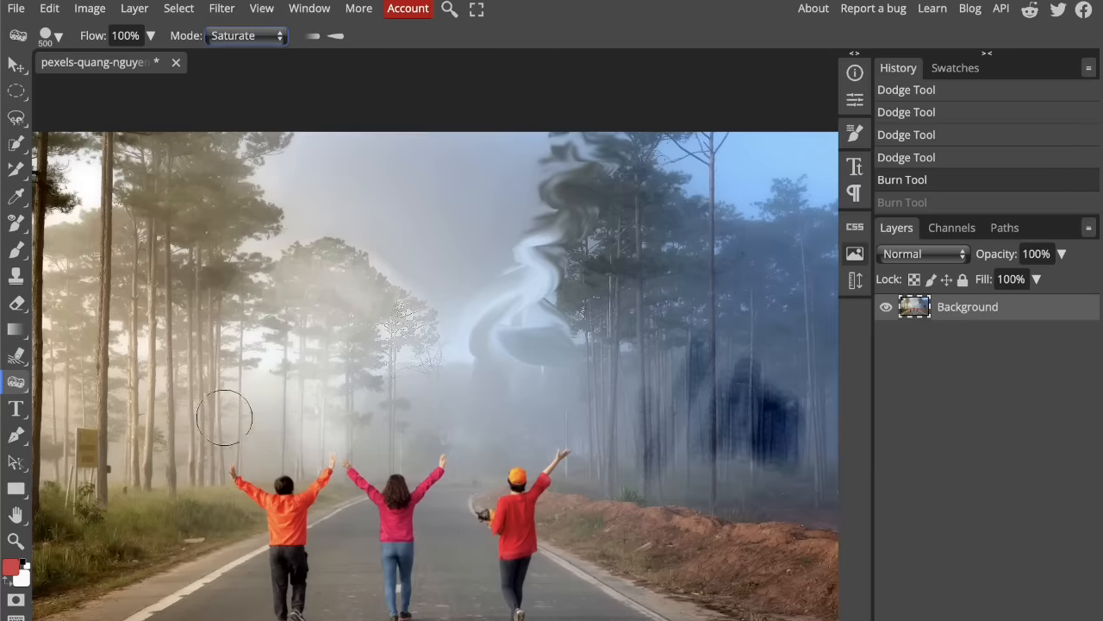
{"action": "mouse_move", "coordinate": [233, 417]}
{"action": "left_mouse_down"}
{"action": "mouse_move", "coordinate": [218, 180]}
{"action": "mouse_move", "coordinate": [188, 350]}
{"action": "mouse_move", "coordinate": [186, 446]}
{"action": "mouse_move", "coordinate": [197, 161]}
{"action": "mouse_move", "coordinate": [206, 257]}
{"action": "mouse_move", "coordinate": [237, 198]}
{"action": "mouse_move", "coordinate": [232, 294]}
{"action": "mouse_move", "coordinate": [259, 165]}
{"action": "mouse_move", "coordinate": [164, 251]}
{"action": "mouse_move", "coordinate": [200, 131]}
{"action": "mouse_move", "coordinate": [152, 443]}
{"action": "mouse_move", "coordinate": [146, 200]}
{"action": "mouse_move", "coordinate": [135, 183]}
{"action": "mouse_move", "coordinate": [93, 404]}
{"action": "mouse_move", "coordinate": [105, 99]}
{"action": "mouse_move", "coordinate": [52, 121]}
{"action": "mouse_move", "coordinate": [82, 410]}
{"action": "mouse_move", "coordinate": [131, 399]}
{"action": "mouse_move", "coordinate": [126, 140]}
{"action": "mouse_move", "coordinate": [172, 113]}
{"action": "mouse_move", "coordinate": [140, 209]}
{"action": "left_mouse_up"}
Set the sponge mode to Desaturate and mute the colours of the three people on the road.
{"action": "left_click", "coordinate": [246, 36]}
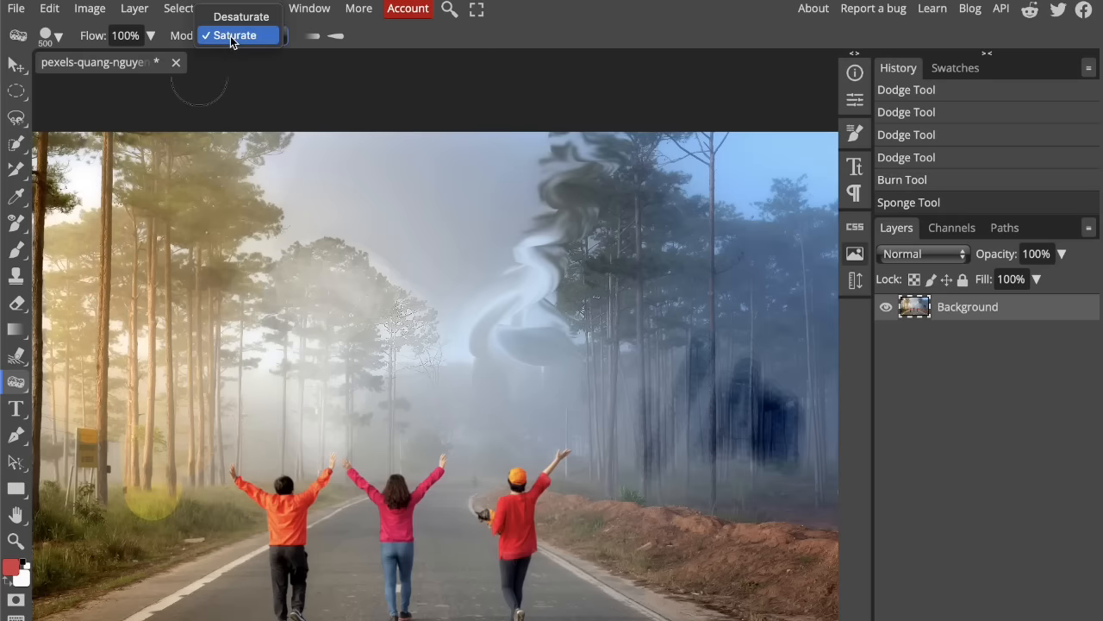
{"action": "left_click", "coordinate": [241, 18]}
{"action": "mouse_move", "coordinate": [272, 543]}
{"action": "left_mouse_down"}
{"action": "mouse_move", "coordinate": [281, 500]}
{"action": "mouse_move", "coordinate": [283, 534]}
{"action": "mouse_move", "coordinate": [277, 504]}
{"action": "mouse_move", "coordinate": [246, 490]}
{"action": "mouse_move", "coordinate": [312, 489]}
{"action": "mouse_move", "coordinate": [324, 472]}
{"action": "mouse_move", "coordinate": [272, 527]}
{"action": "mouse_move", "coordinate": [283, 616]}
{"action": "mouse_move", "coordinate": [294, 590]}
{"action": "left_mouse_up"}
{"action": "mouse_move", "coordinate": [375, 564]}
{"action": "left_mouse_down"}
{"action": "mouse_move", "coordinate": [394, 528]}
{"action": "mouse_move", "coordinate": [358, 472]}
{"action": "mouse_move", "coordinate": [405, 490]}
{"action": "mouse_move", "coordinate": [435, 470]}
{"action": "mouse_move", "coordinate": [400, 536]}
{"action": "mouse_move", "coordinate": [405, 605]}
{"action": "left_mouse_up"}
{"action": "mouse_move", "coordinate": [515, 574]}
{"action": "left_mouse_down"}
{"action": "mouse_move", "coordinate": [513, 586]}
{"action": "mouse_move", "coordinate": [509, 556]}
{"action": "mouse_move", "coordinate": [545, 480]}
{"action": "mouse_move", "coordinate": [514, 493]}
{"action": "mouse_move", "coordinate": [539, 535]}
{"action": "left_mouse_up"}
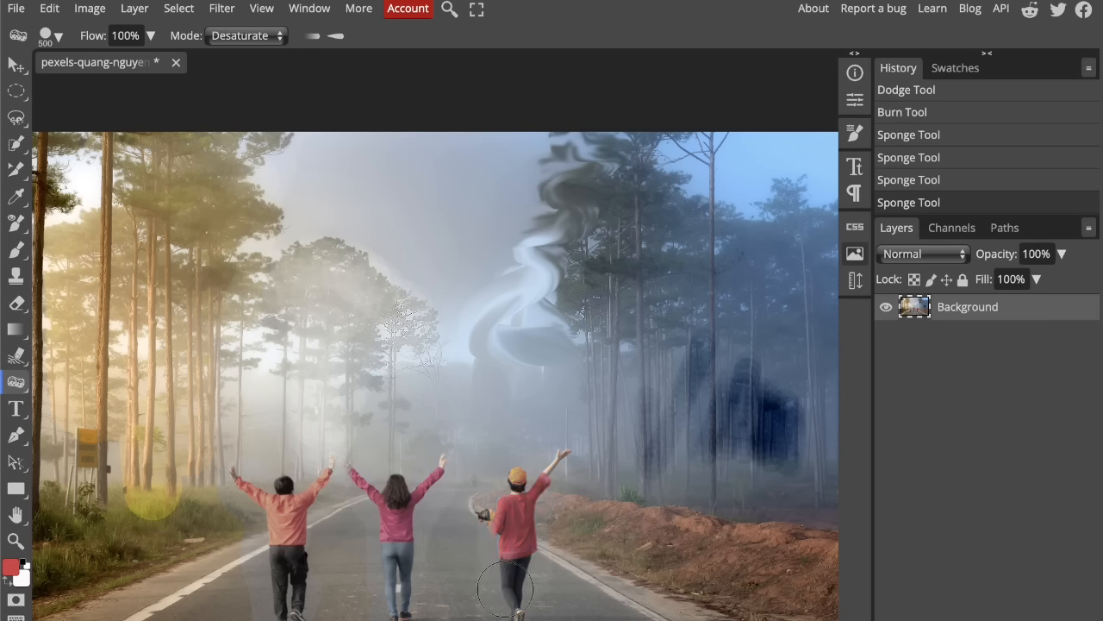
Lower the sponge flow to 33% and desaturate the left grass verge, the people and the right-hand dirt bank.
{"action": "left_click", "coordinate": [150, 36]}
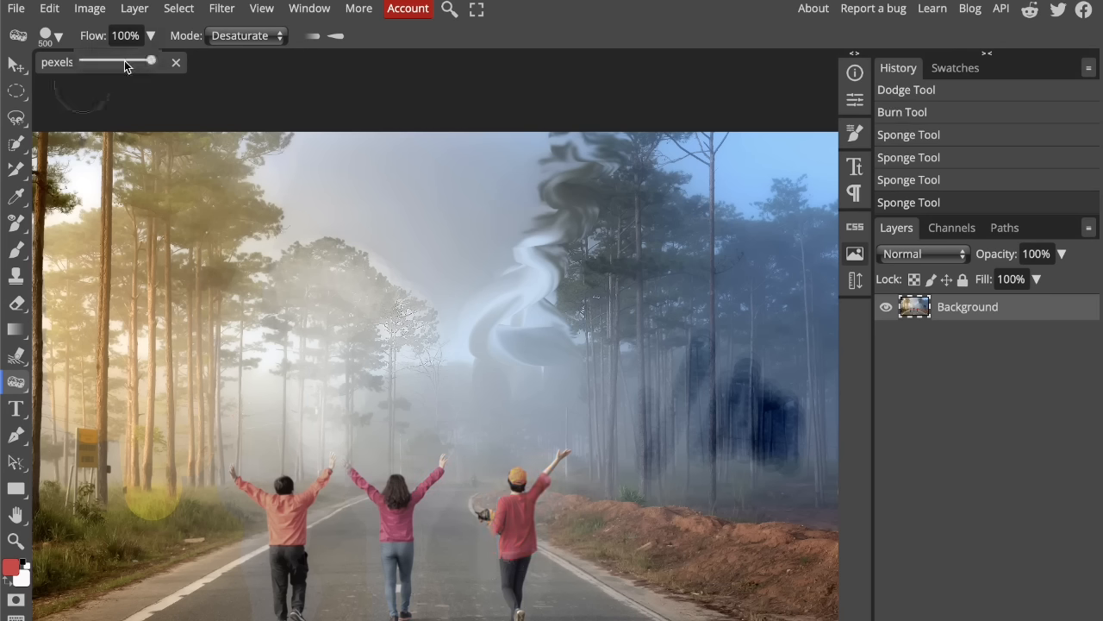
{"action": "left_click_drag", "start_coordinate": [153, 60], "coordinate": [108, 73]}
{"action": "left_click_drag", "start_coordinate": [128, 528], "coordinate": [204, 501]}
{"action": "mouse_move", "coordinate": [198, 500]}
{"action": "left_mouse_down"}
{"action": "mouse_move", "coordinate": [104, 509]}
{"action": "mouse_move", "coordinate": [83, 570]}
{"action": "mouse_move", "coordinate": [247, 538]}
{"action": "mouse_move", "coordinate": [187, 551]}
{"action": "mouse_move", "coordinate": [276, 564]}
{"action": "mouse_move", "coordinate": [250, 466]}
{"action": "mouse_move", "coordinate": [362, 470]}
{"action": "mouse_move", "coordinate": [418, 528]}
{"action": "mouse_move", "coordinate": [397, 593]}
{"action": "mouse_move", "coordinate": [491, 583]}
{"action": "mouse_move", "coordinate": [548, 520]}
{"action": "mouse_move", "coordinate": [783, 535]}
{"action": "left_mouse_up"}
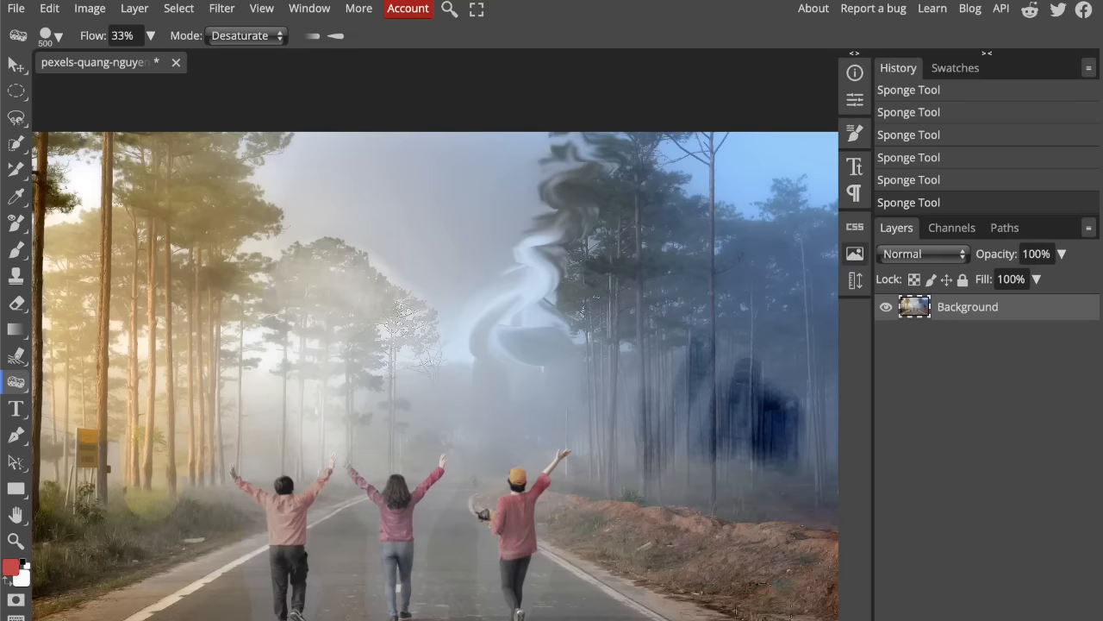
{"action": "scroll", "coordinate": [729, 497], "scroll_direction": "down", "scroll_amount": 3}
{"action": "scroll", "coordinate": [727, 502], "scroll_direction": "up", "scroll_amount": 3}
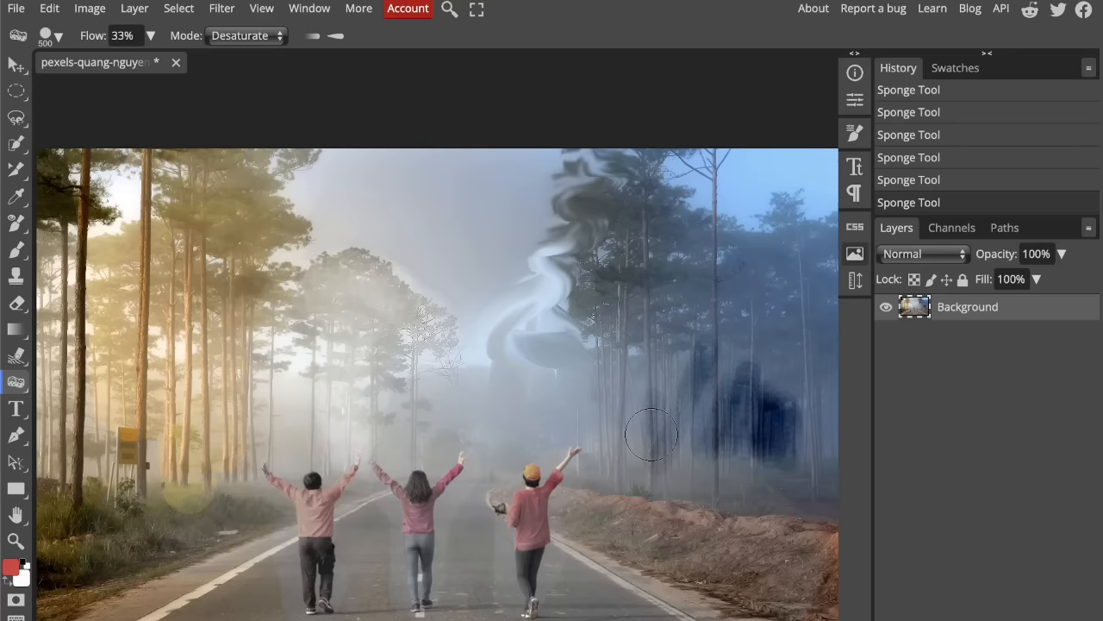
{"action": "scroll", "coordinate": [505, 362], "scroll_direction": "down", "scroll_amount": 1}
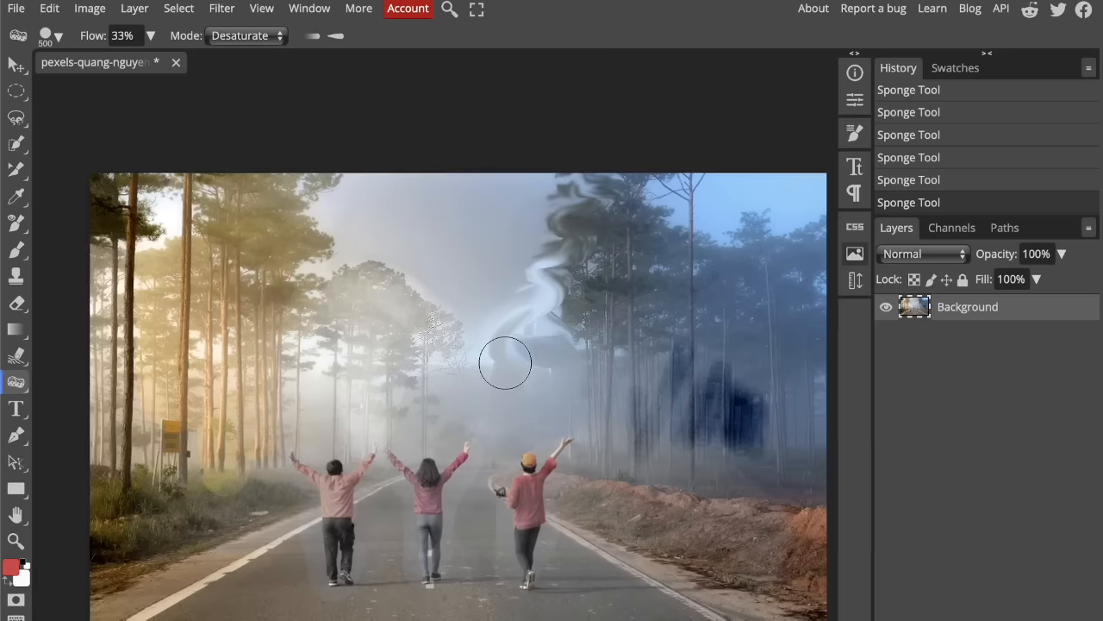